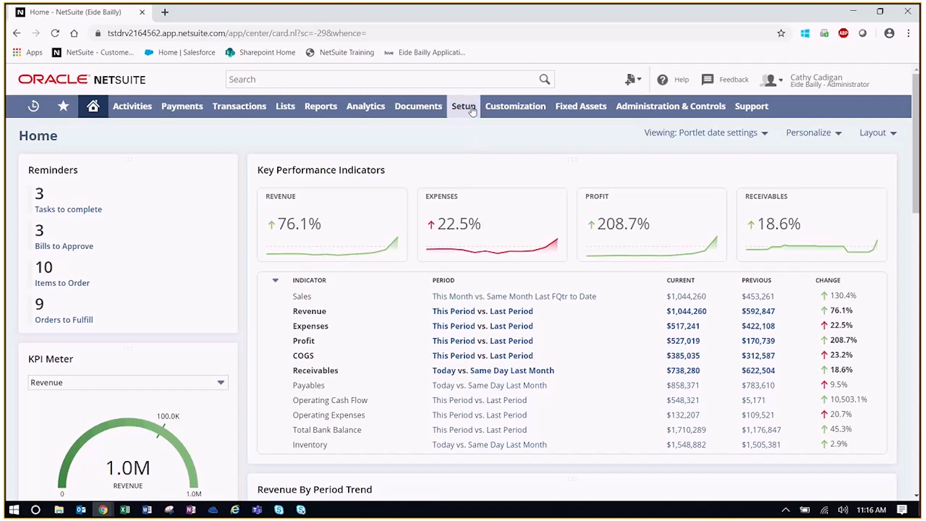
Open Enable Features and show the Items & Inventory features
mouse_move(470, 108)
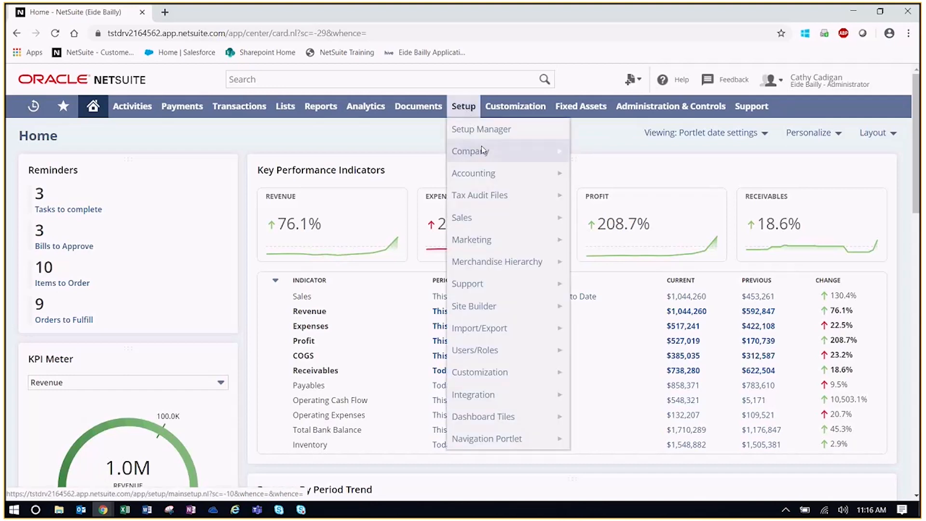
mouse_move(476, 151)
click(626, 174)
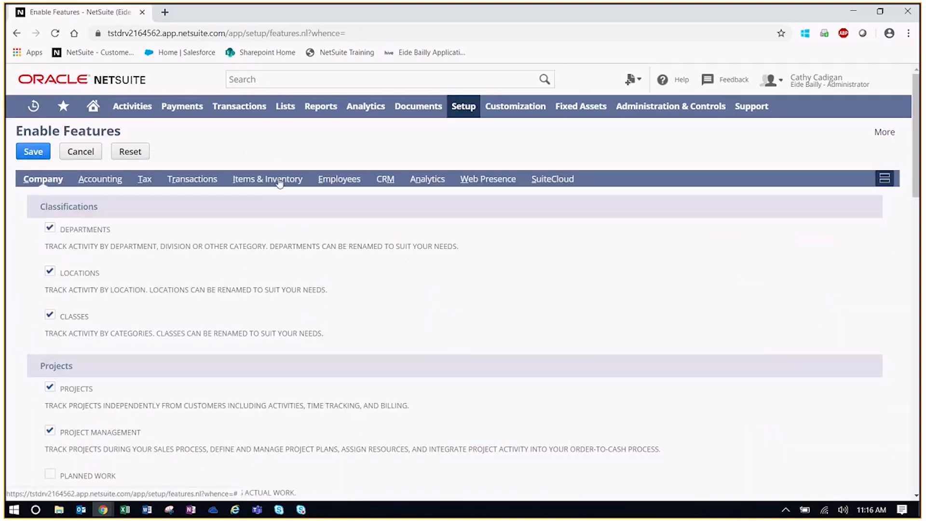
click(280, 180)
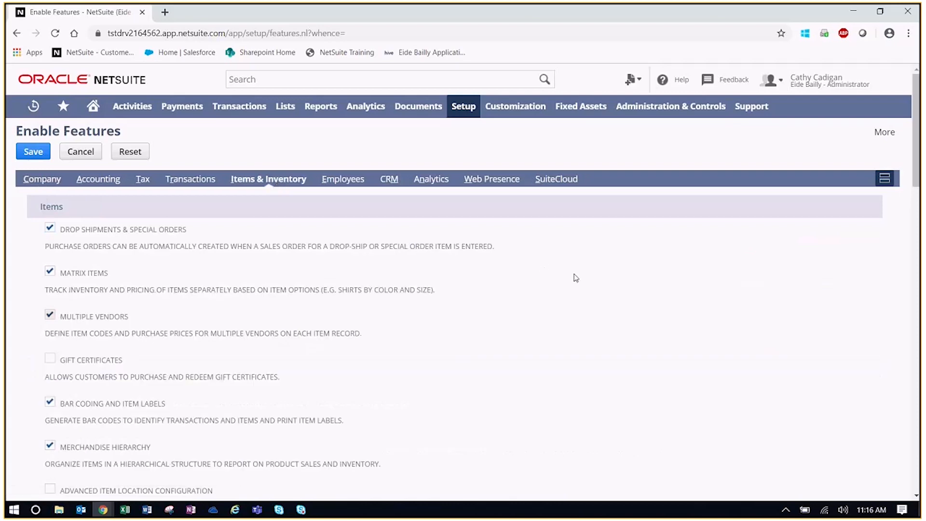
Check the Inventory section to confirm Landed Cost is enabled
scroll(578, 268, down, 7)
scroll(578, 268, down, 3)
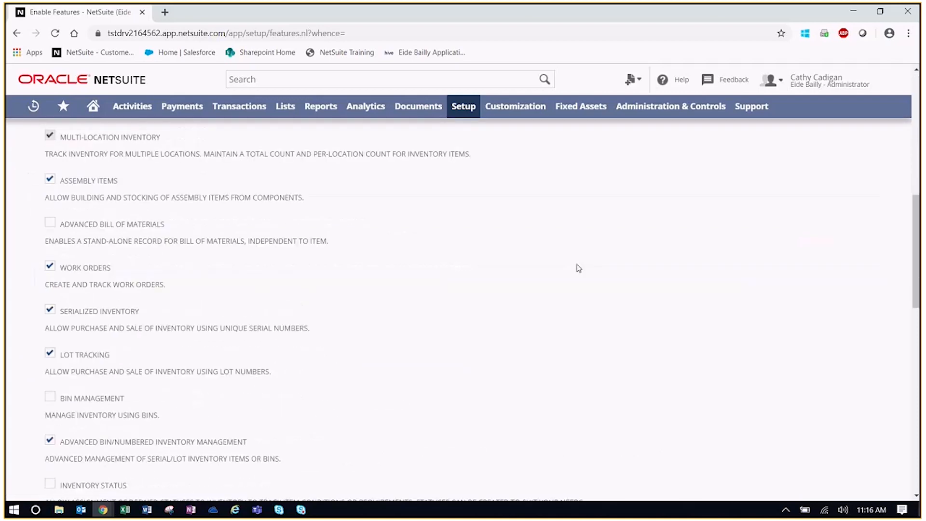
scroll(492, 248, up, 2)
scroll(492, 248, up, 1)
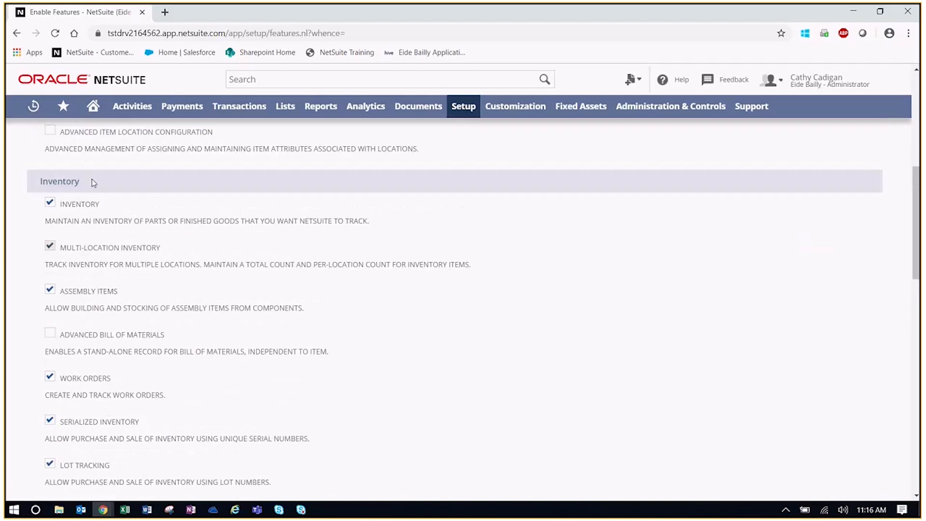
drag(93, 183, 43, 181)
click(237, 193)
scroll(237, 193, down, 6)
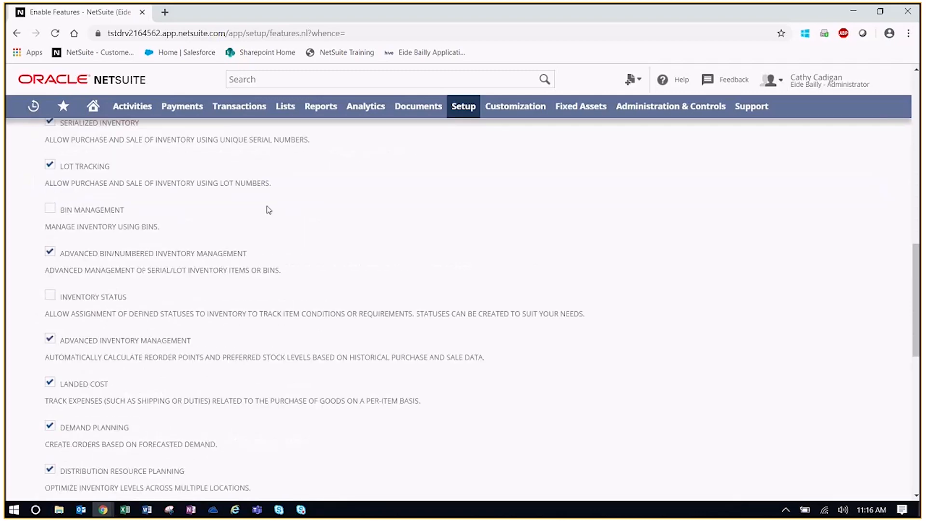
scroll(356, 217, down, 1)
scroll(356, 218, down, 1)
drag(109, 264, 58, 264)
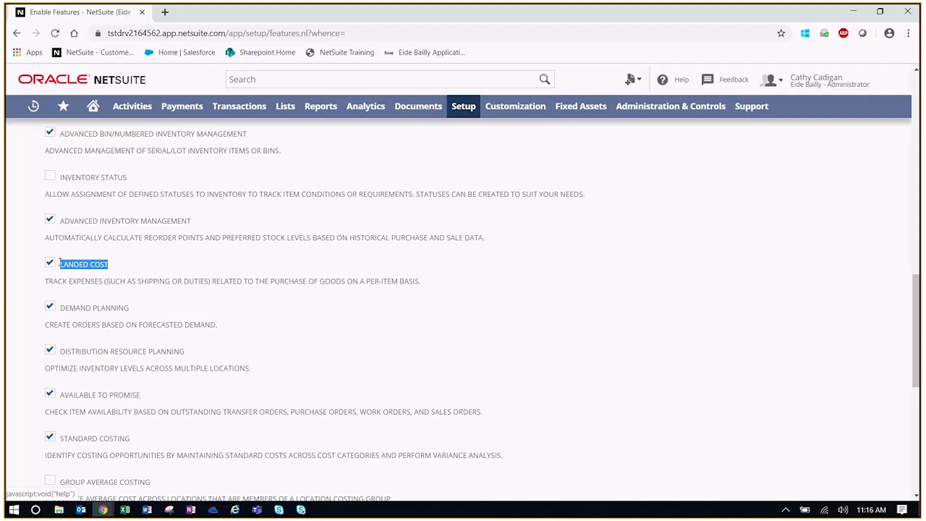
click(207, 268)
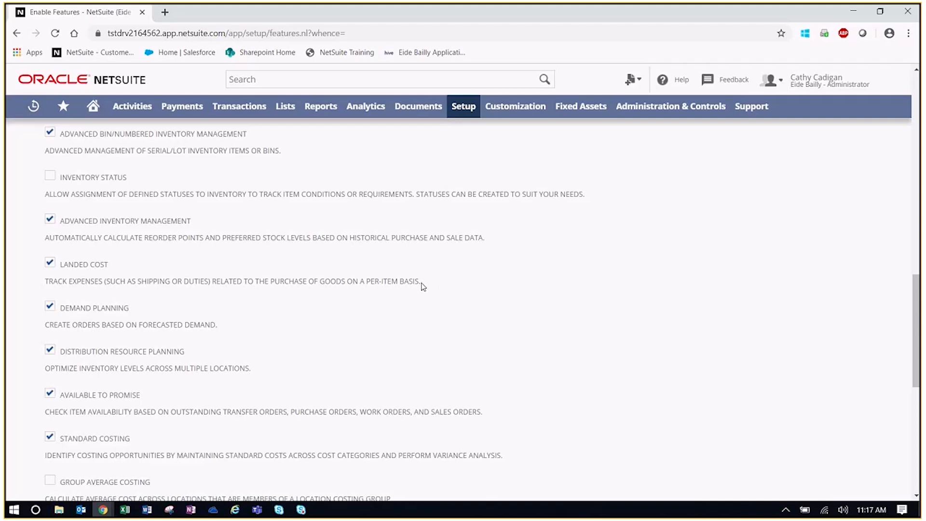
drag(917, 298, 919, 91)
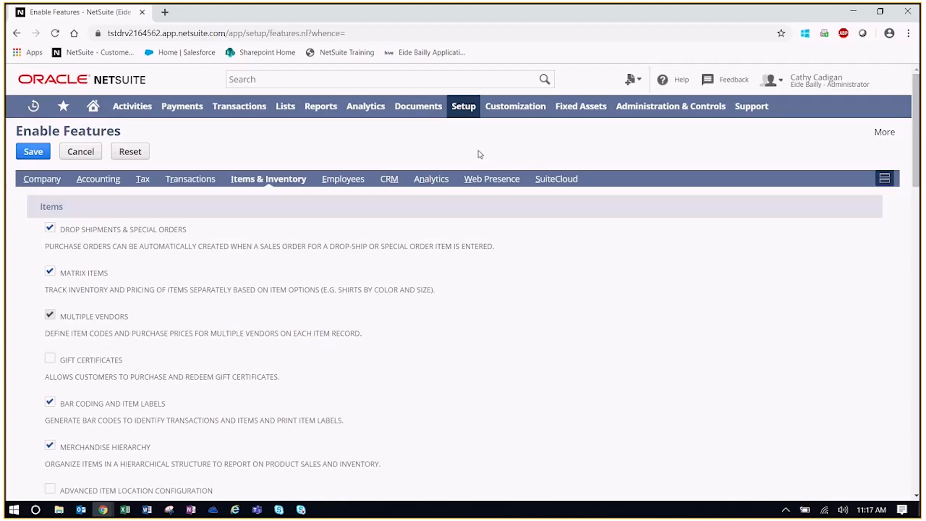
Open Accounting Preferences on the Order Management subtab
mouse_move(464, 106)
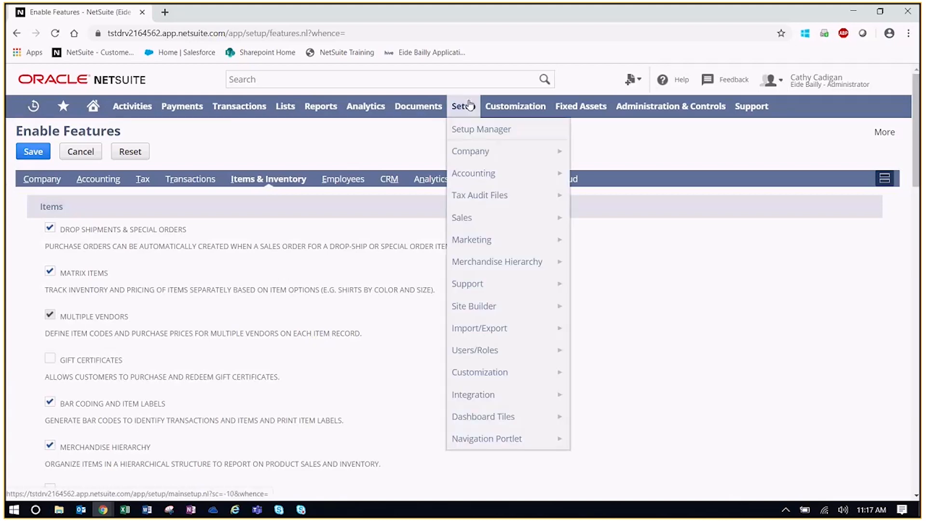
mouse_move(484, 177)
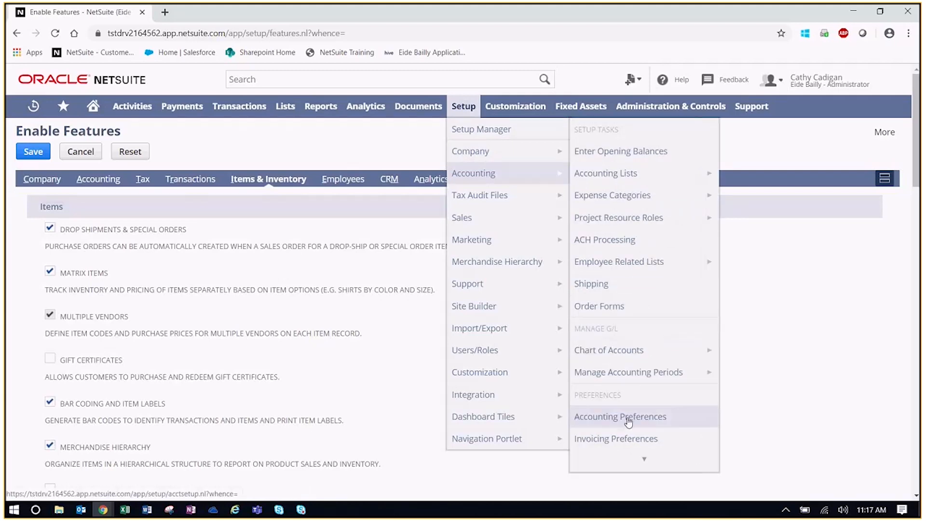
click(629, 418)
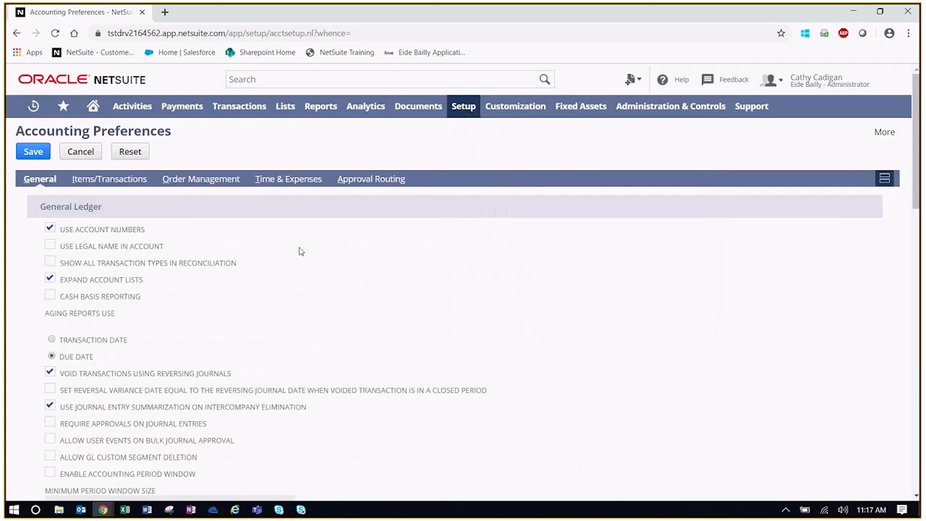
click(212, 184)
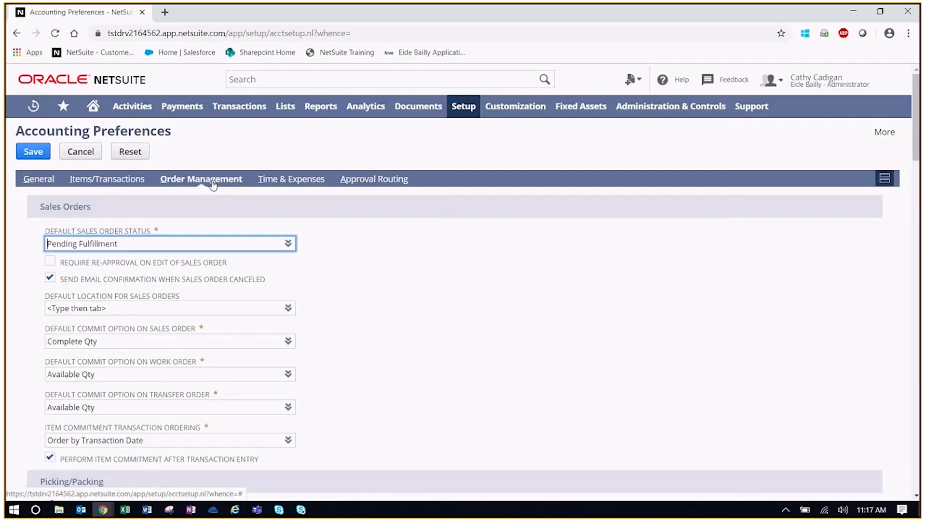
Confirm Allow Expenses on Purchases is enabled under Purchasing
scroll(528, 251, down, 13)
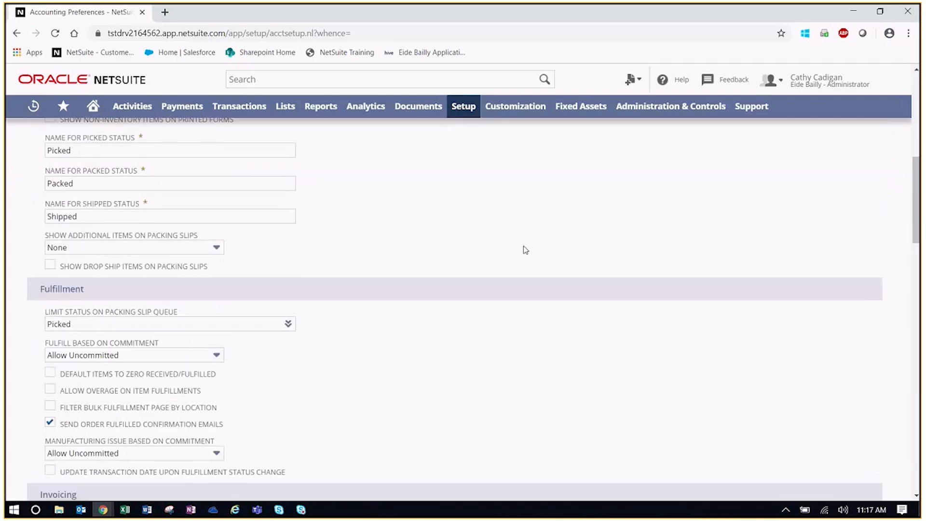
scroll(485, 257, down, 5)
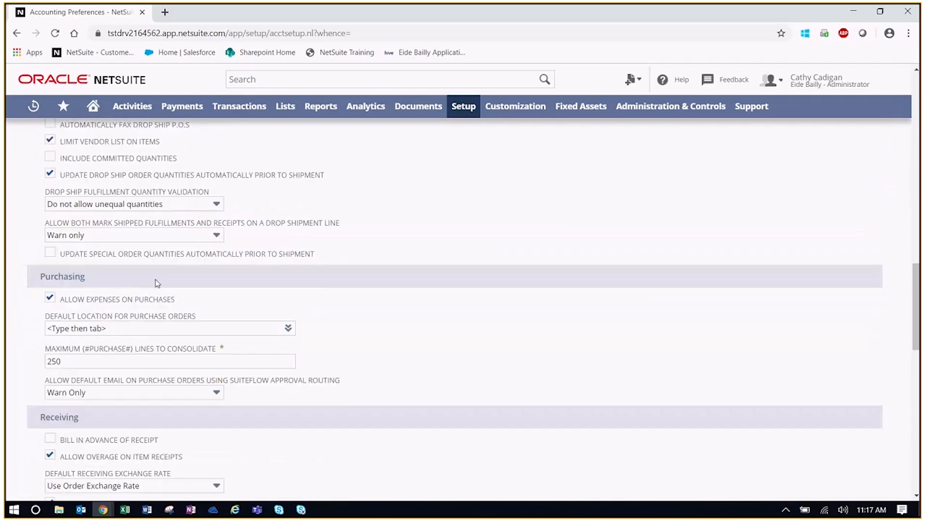
drag(184, 302, 62, 303)
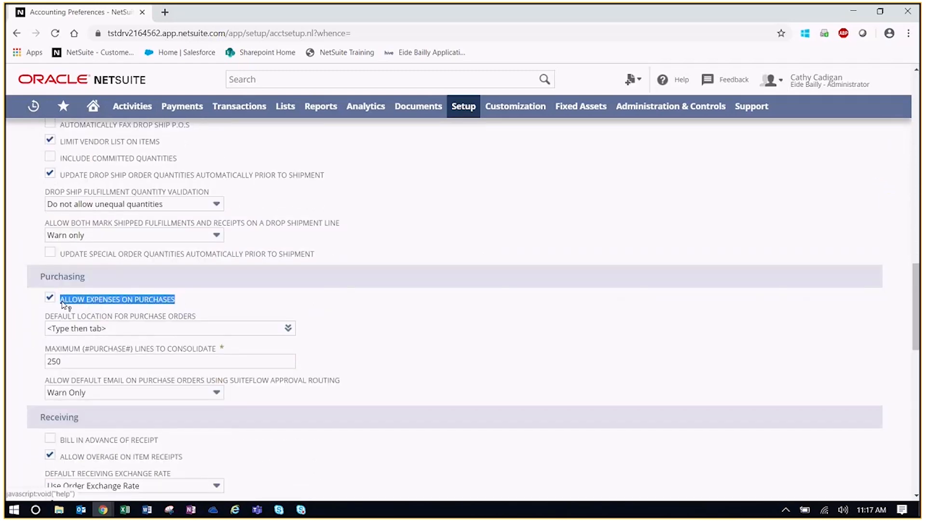
click(302, 293)
scroll(388, 292, up, 15)
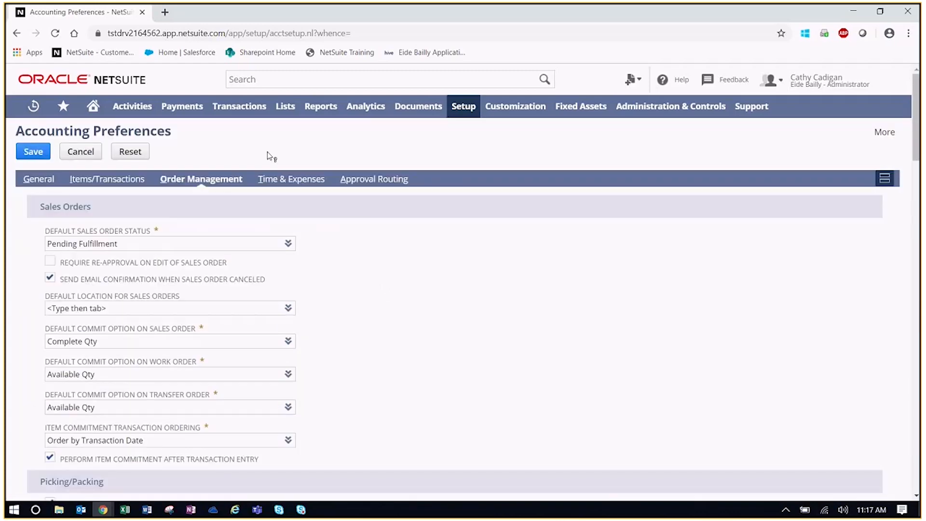
Search 'ipad' and open the iPad Pro 9.7 inch - 32GB item record
click(279, 77)
text(ipad)
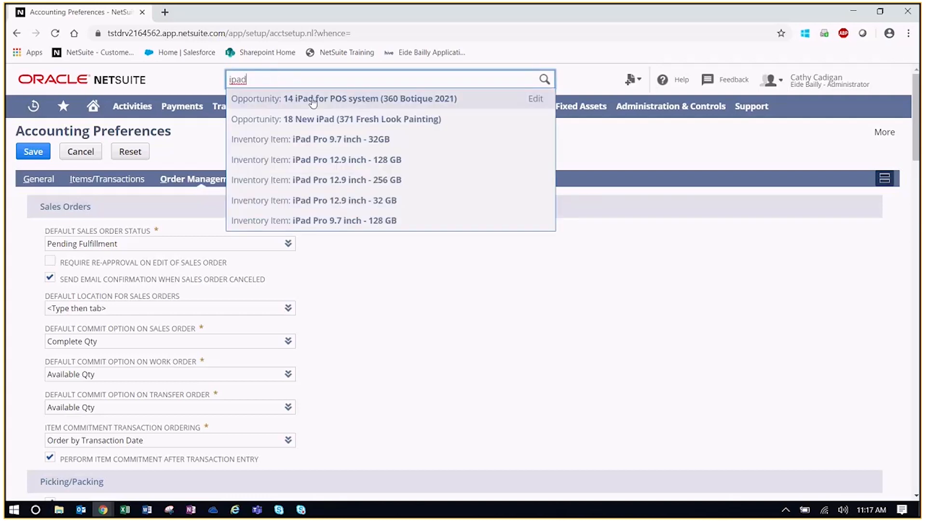
click(402, 141)
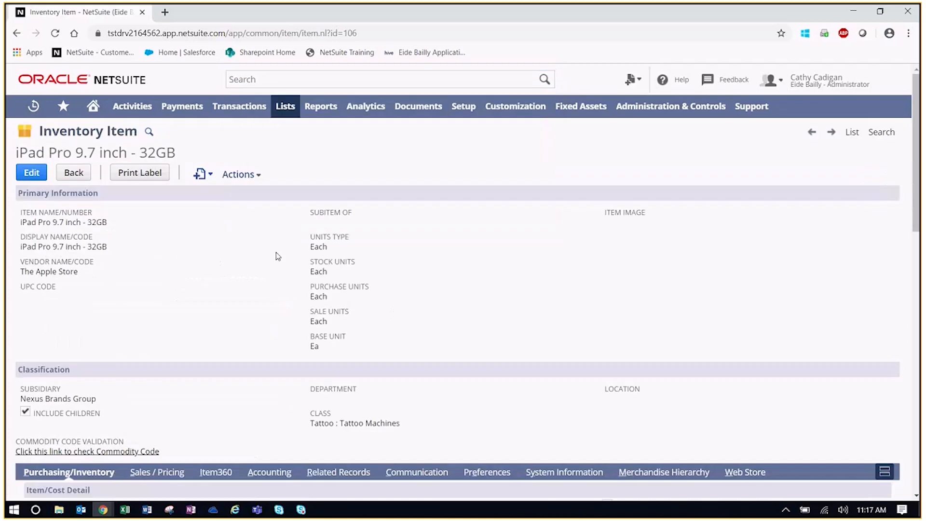
Confirm the item has Track Landed Cost enabled
scroll(278, 256, down, 3)
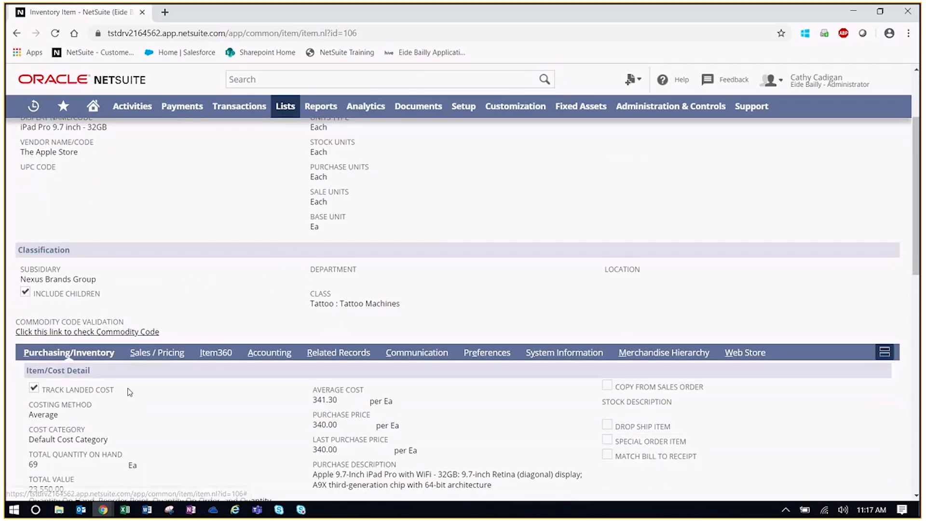
drag(129, 392, 43, 391)
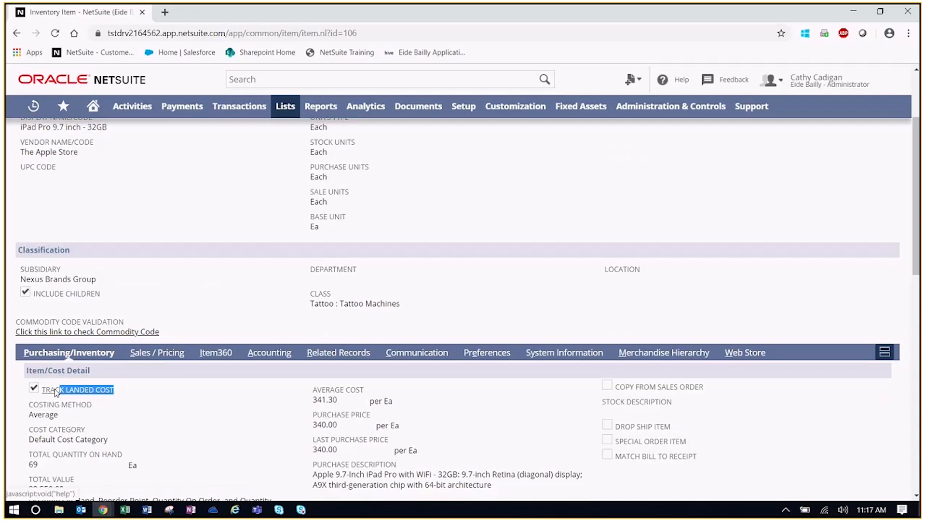
click(199, 395)
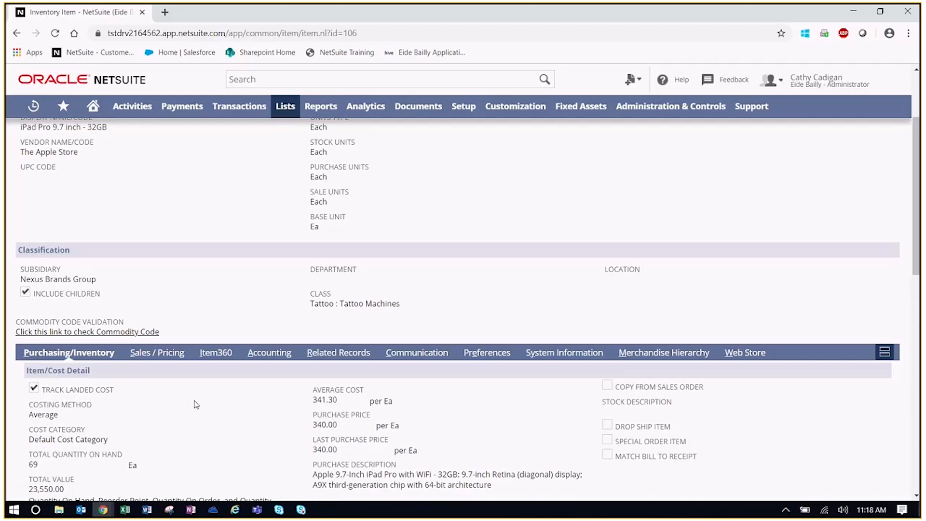
scroll(238, 306, up, 3)
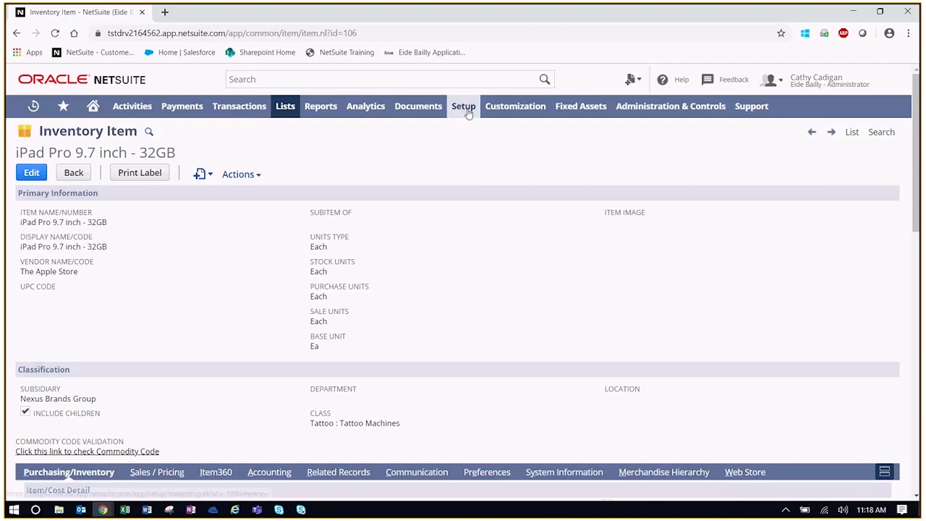
View the Inbound Freight cost category: 6090 Freight-In expense account, cost type Landed
mouse_move(468, 113)
mouse_move(565, 173)
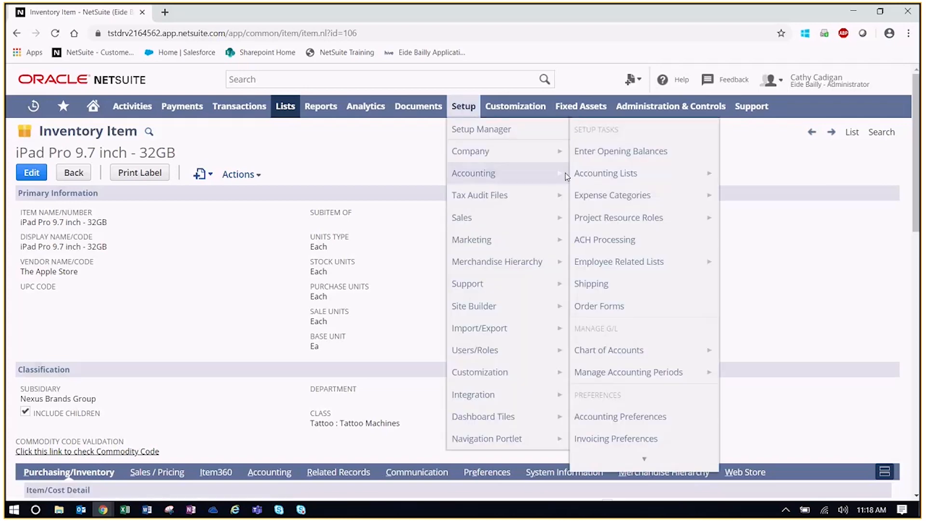
click(641, 179)
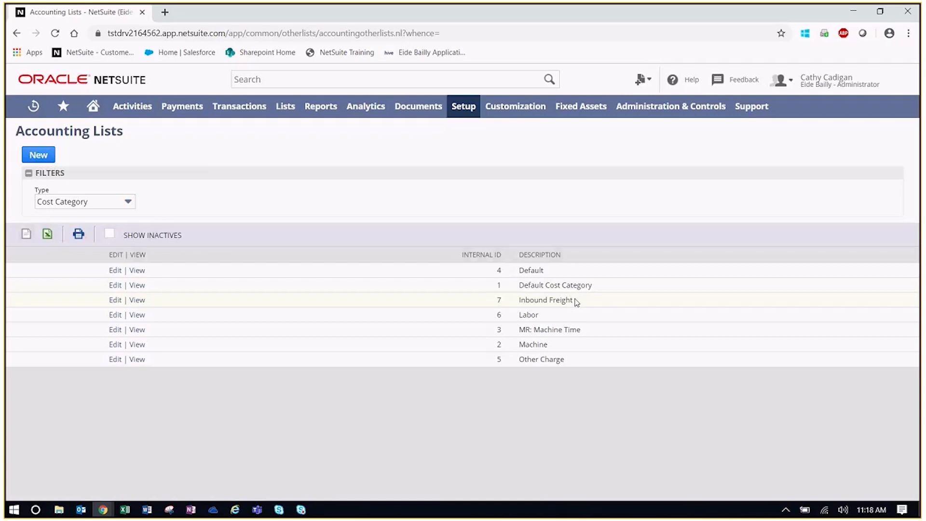
drag(571, 300, 506, 302)
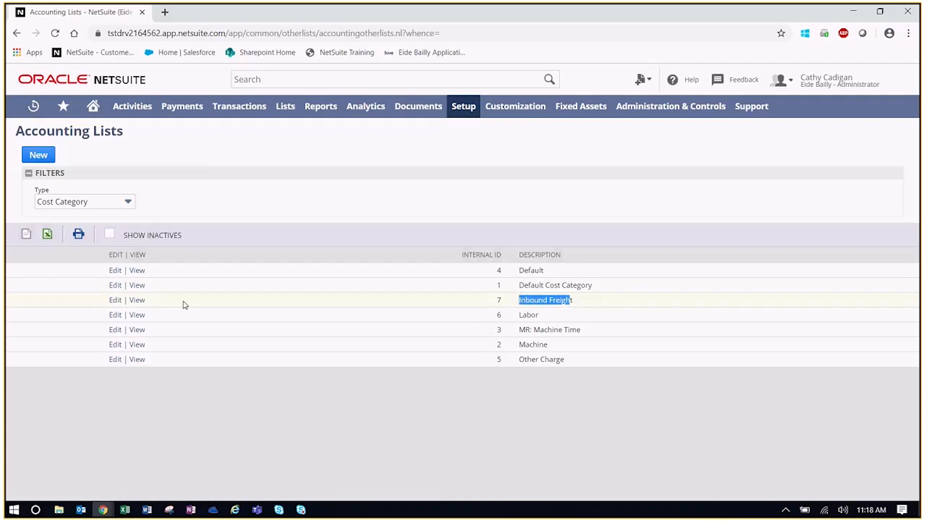
click(138, 301)
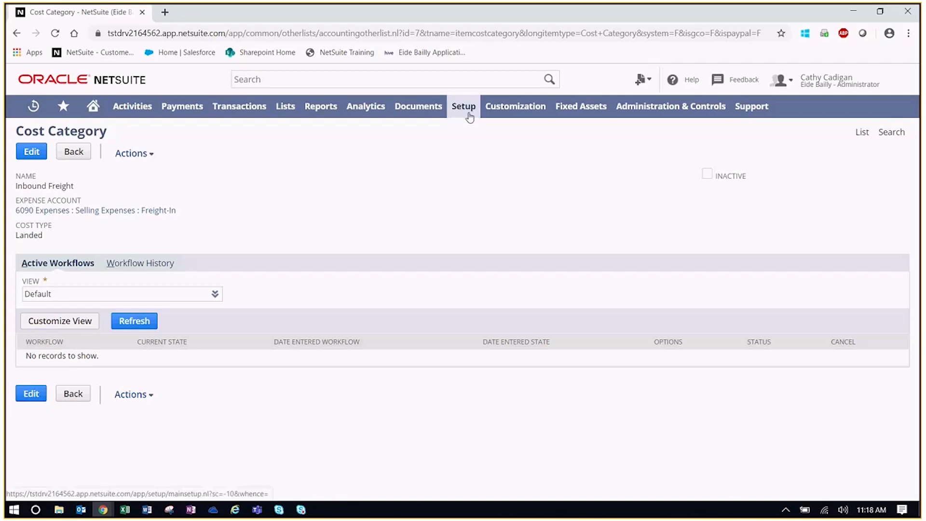
Open the Inbound Freight expense category, which posts to 6090 Freight-In
mouse_move(469, 117)
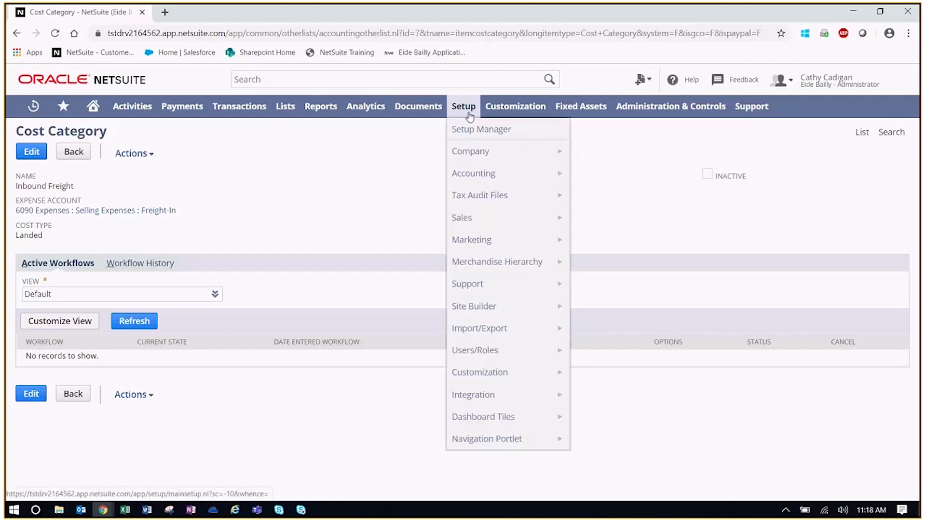
mouse_move(484, 176)
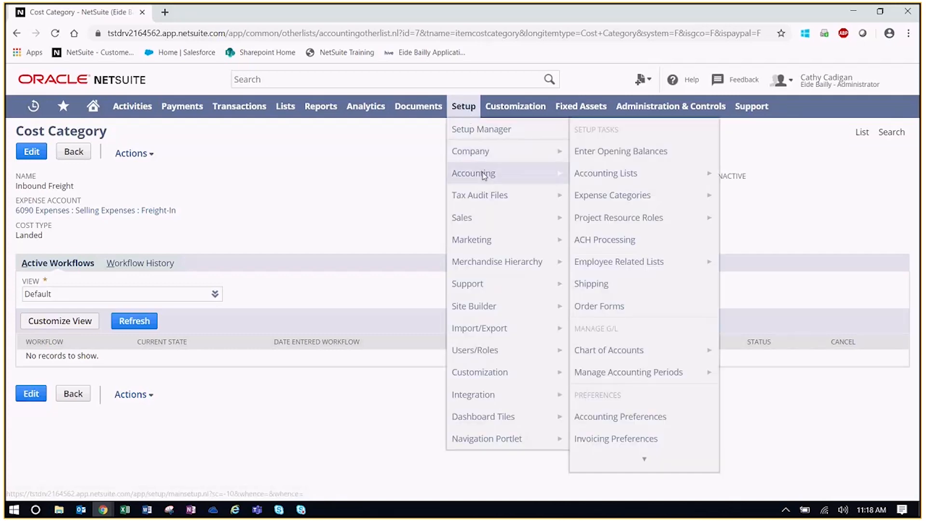
click(626, 201)
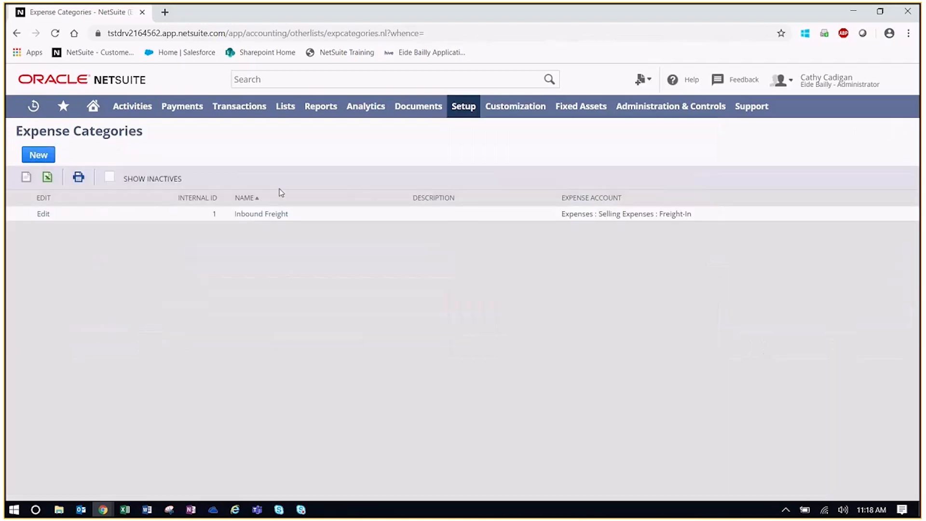
click(275, 218)
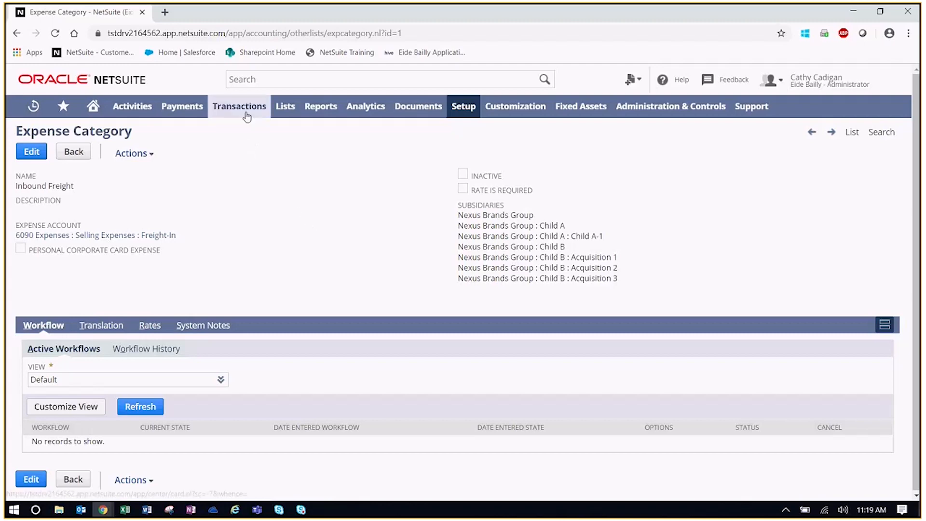
Start a new purchase order on the MFG MM - Purchase Order Form
mouse_move(248, 118)
mouse_move(256, 174)
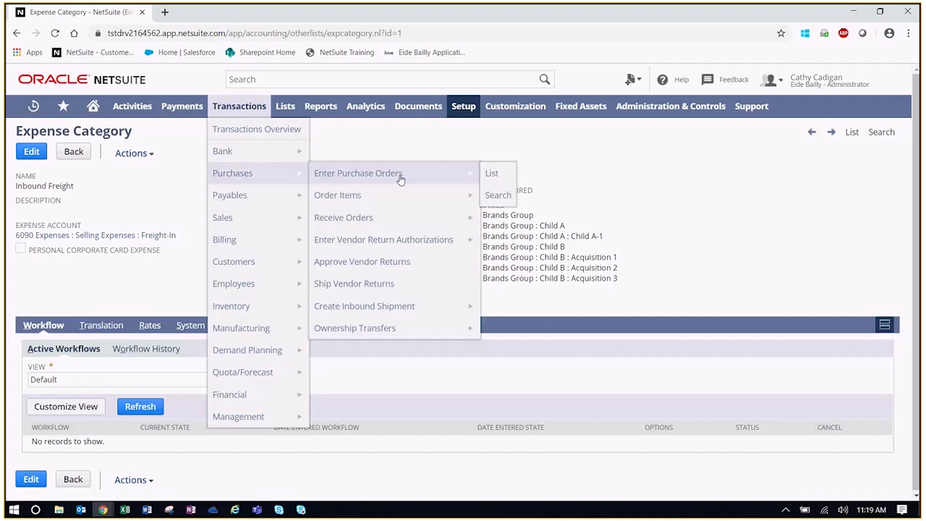
click(393, 173)
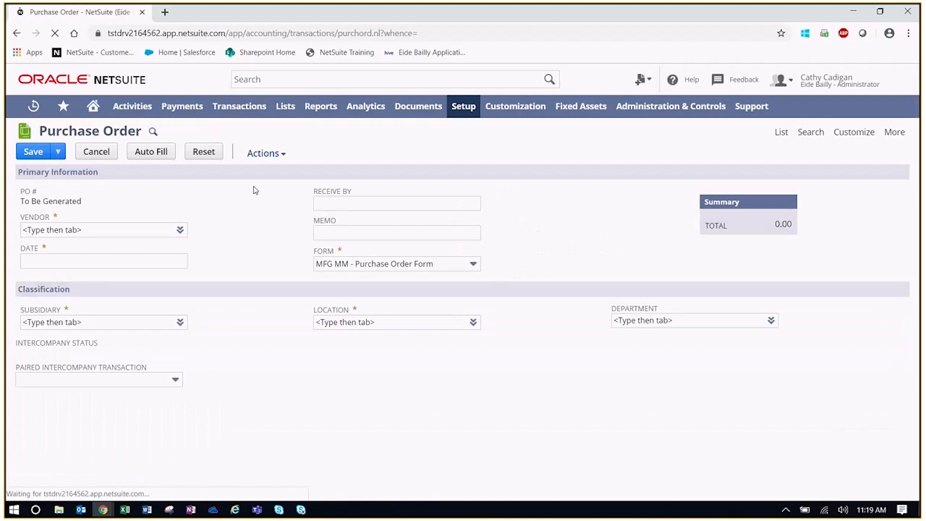
Set the purchase order vendor to The Apple Store
click(121, 232)
text(The)
key(Return)
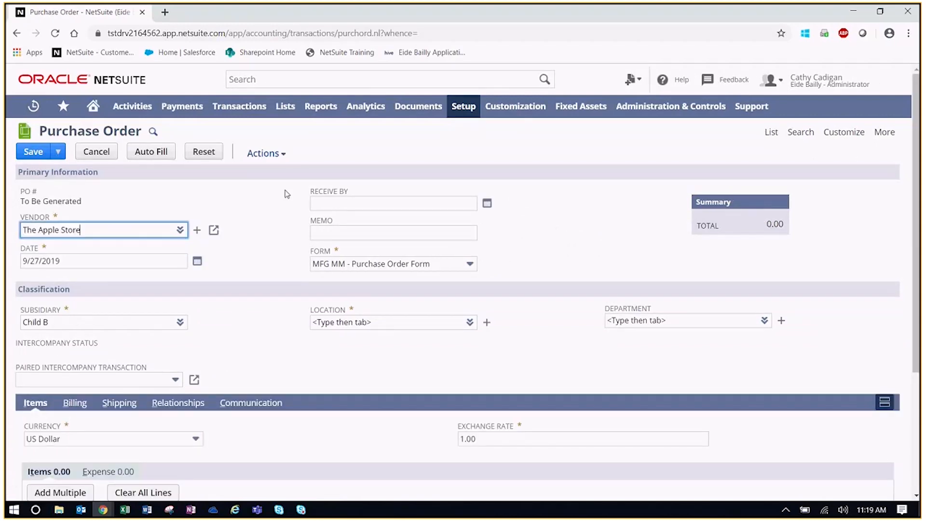
click(288, 220)
Add a line for 10 iPad Pro 9.7 inch - 32GB at 340.00, totalling 3,400.00
scroll(288, 220, down, 1)
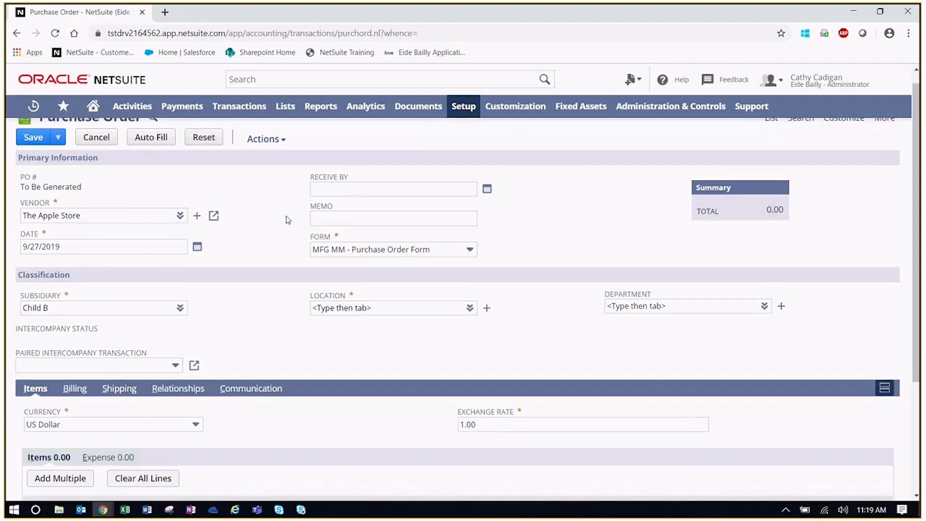
scroll(287, 220, down, 3)
click(131, 379)
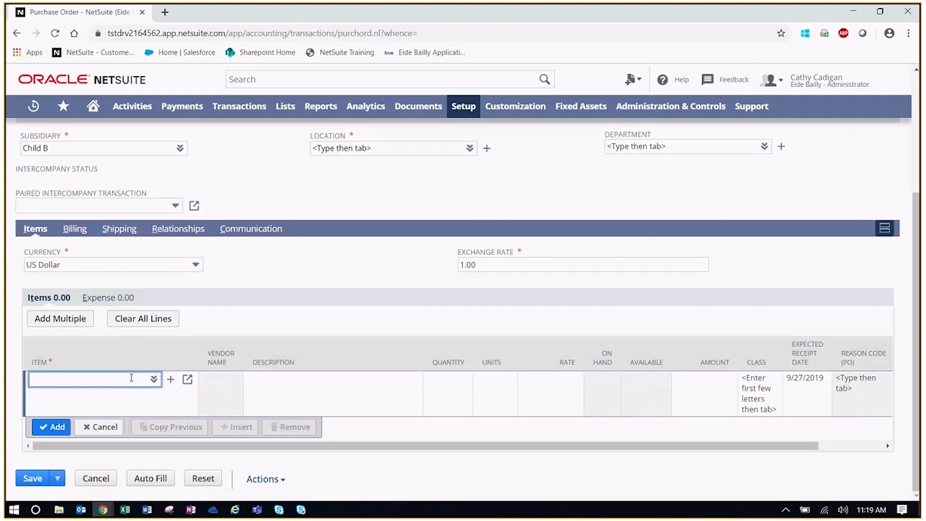
text(ipad)
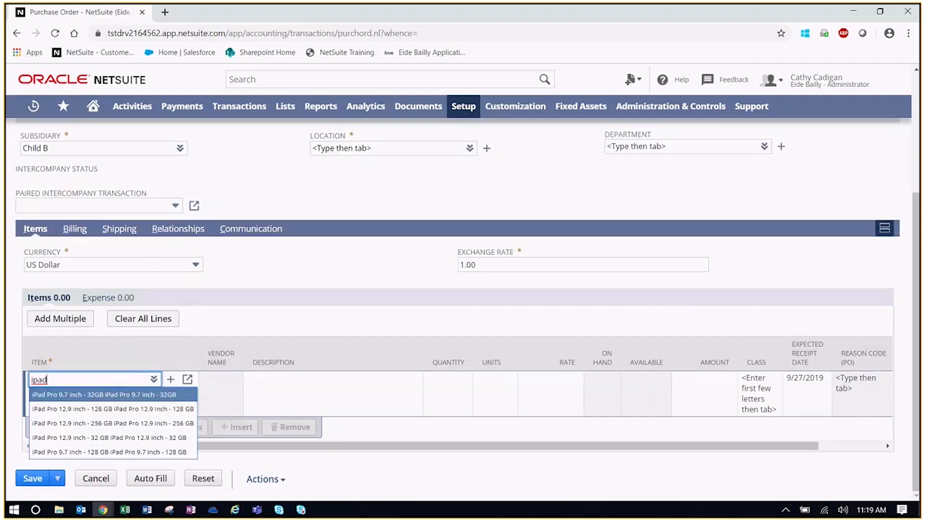
click(97, 394)
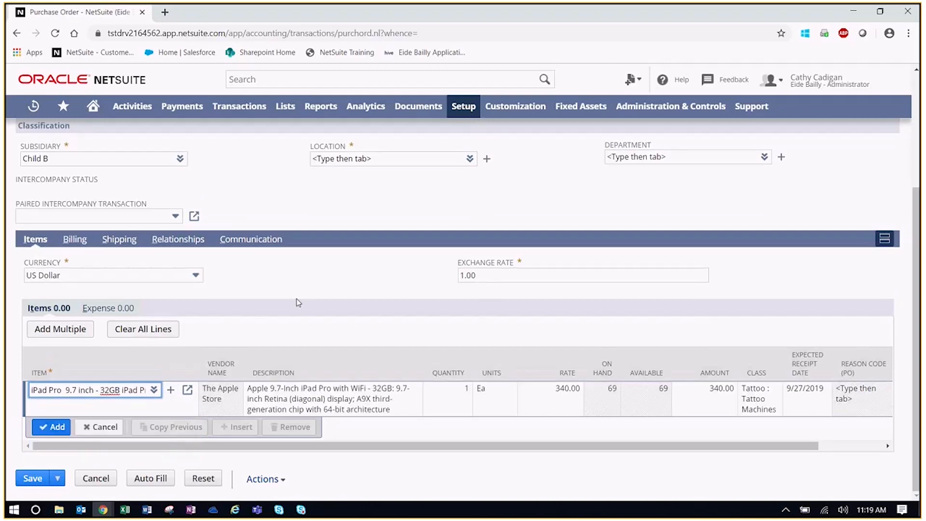
click(450, 394)
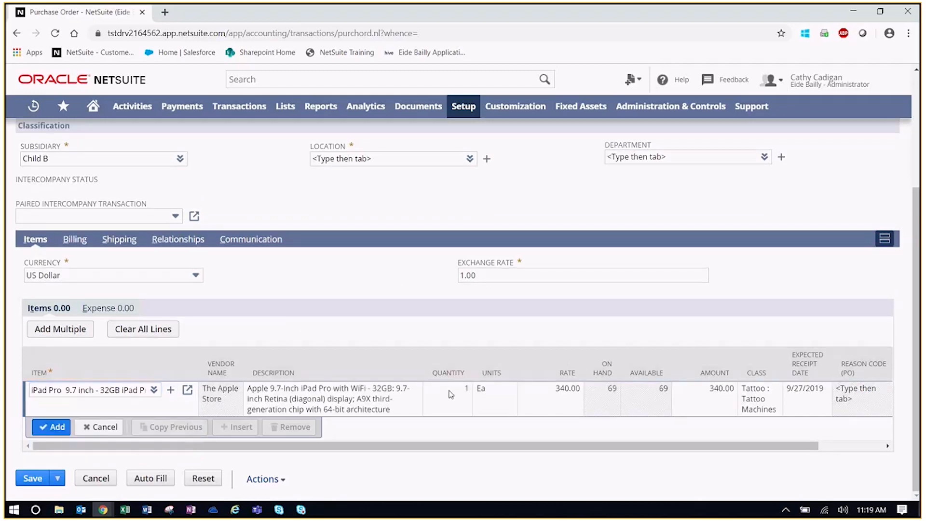
text(10)
key(Return)
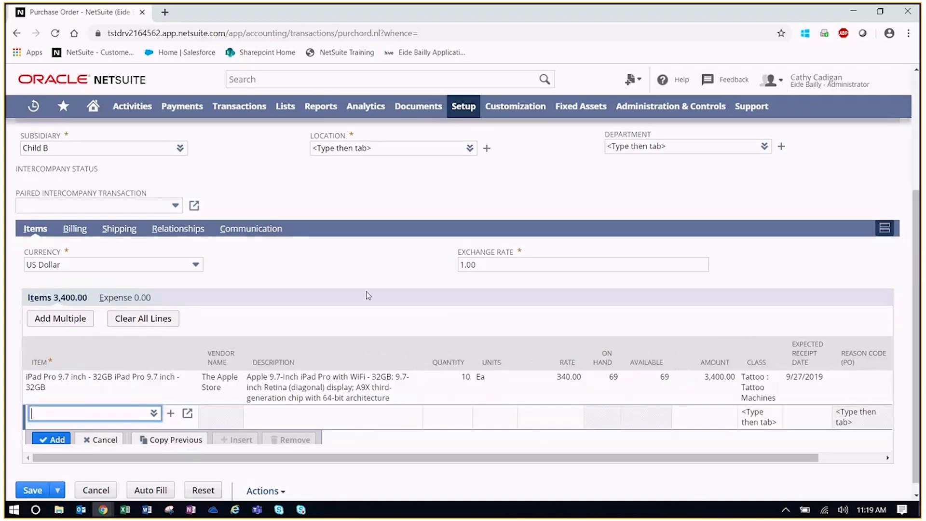
Add an Inbound Freight expense line of 50.00 to the purchase order
click(148, 297)
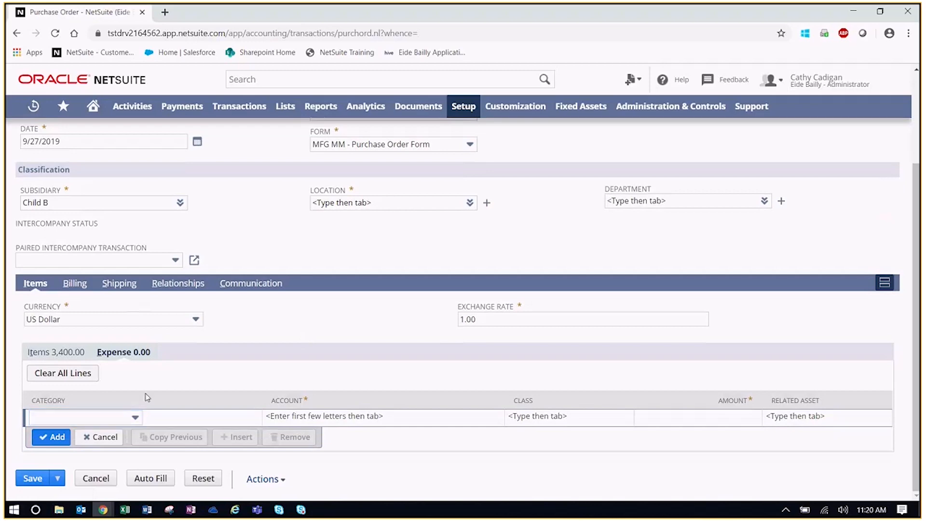
click(106, 418)
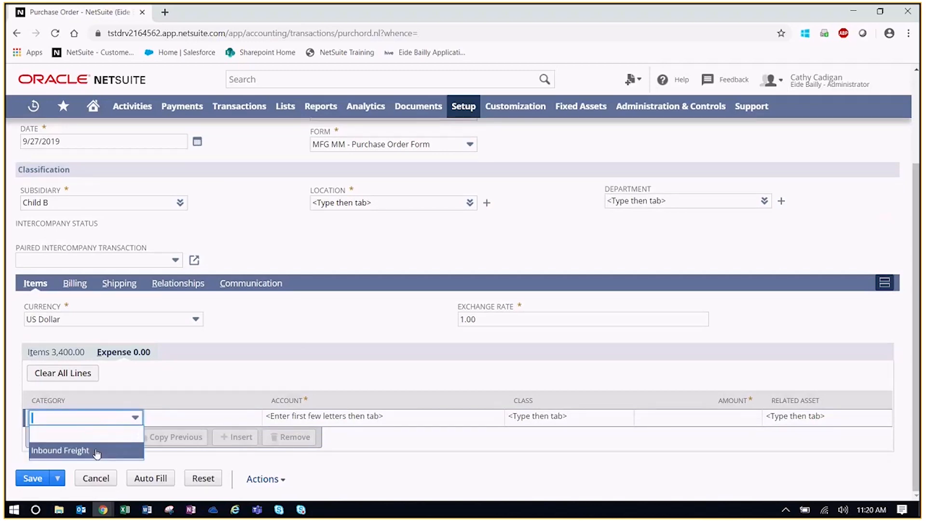
click(95, 452)
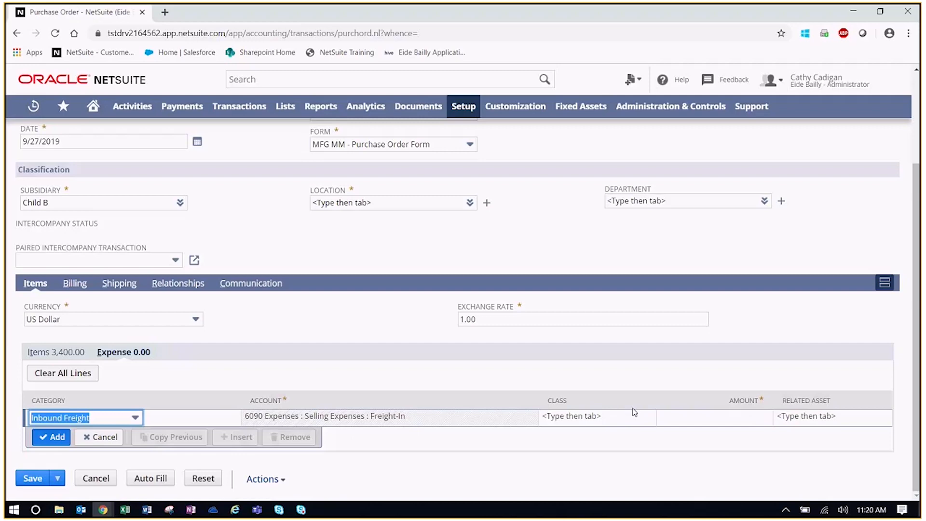
click(736, 414)
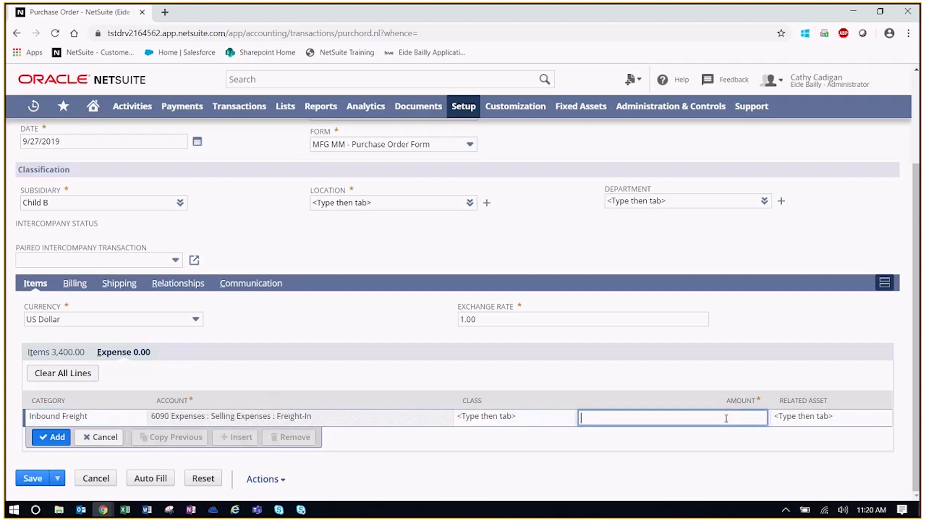
text(0)
key(BackSpace)
text(50.00)
key(Return)
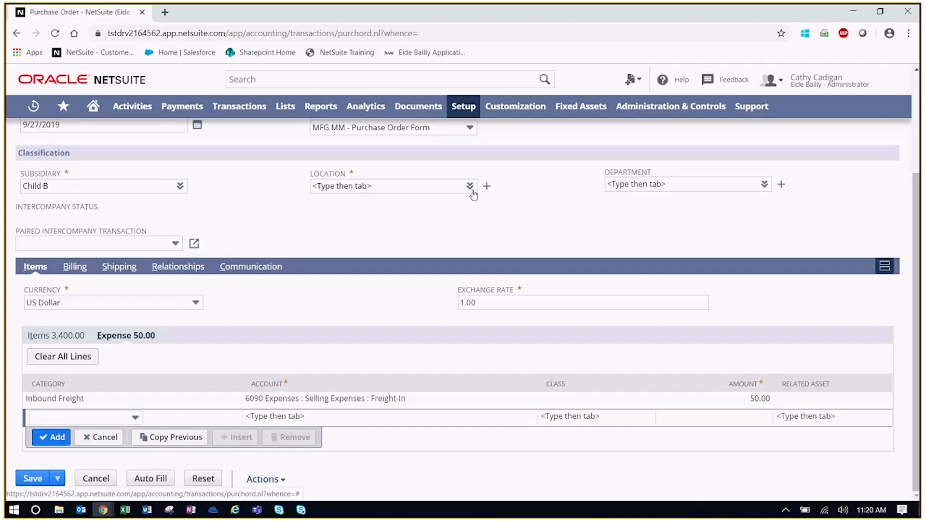
Set the purchase order location to US-1, bringing the total to 3,450.00
click(470, 188)
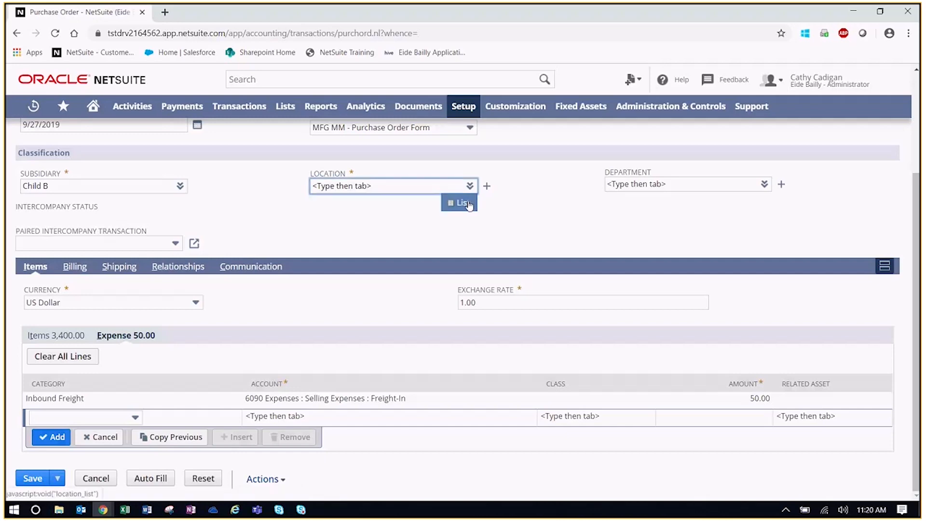
click(343, 242)
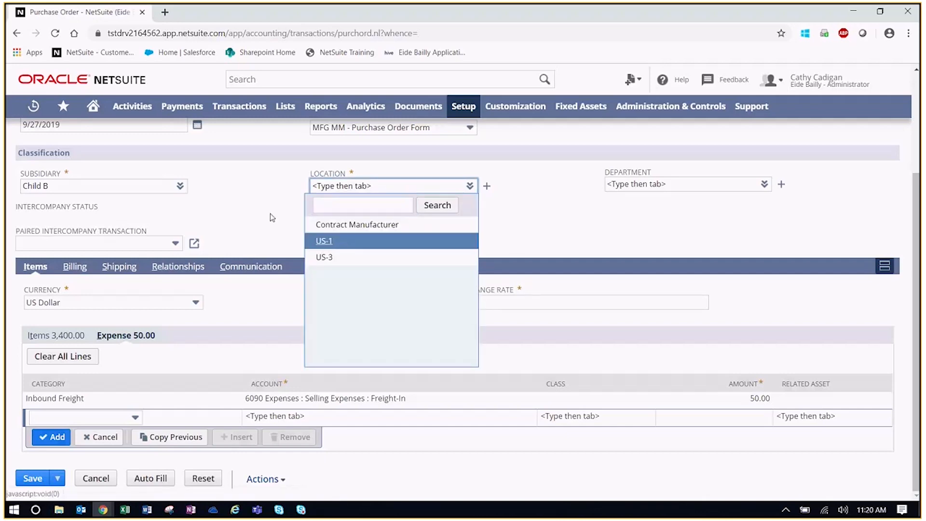
scroll(257, 207, up, 3)
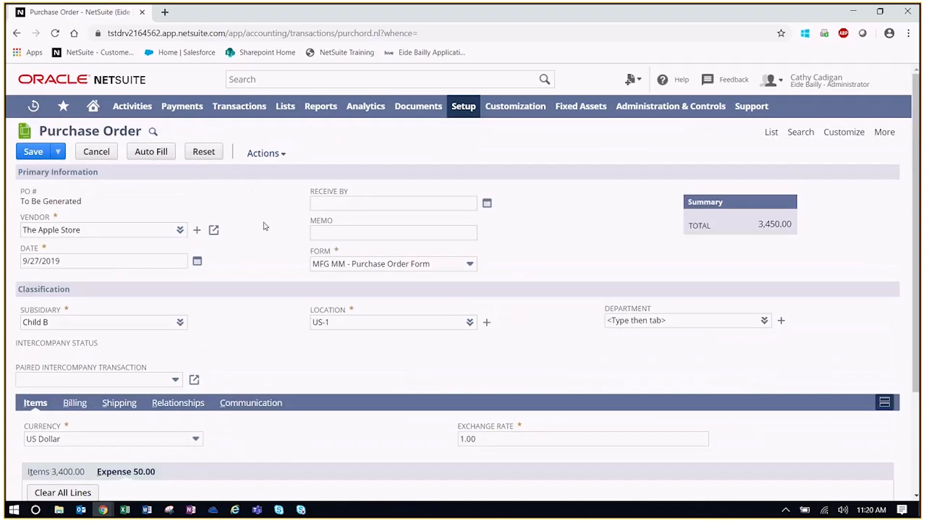
Save the order as PO250 and receive its 10 iPads into US-1 on an item receipt
click(33, 153)
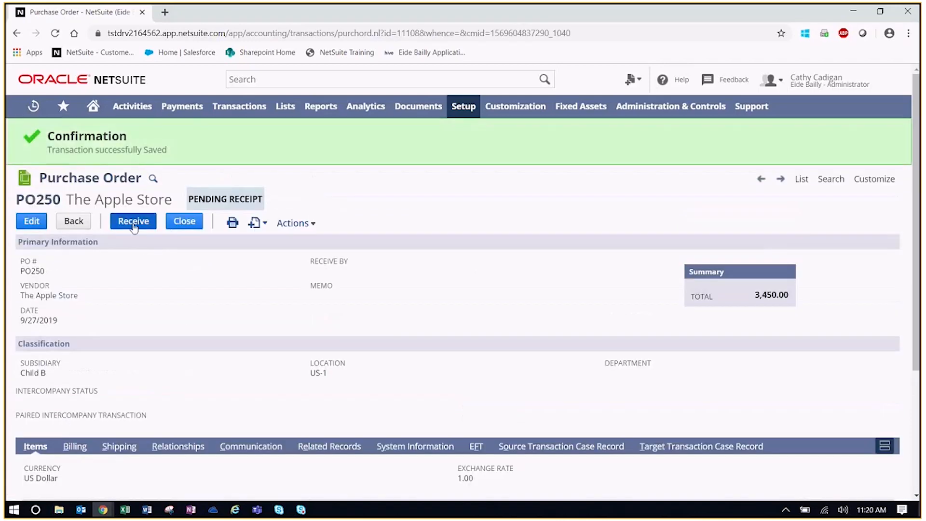
click(134, 223)
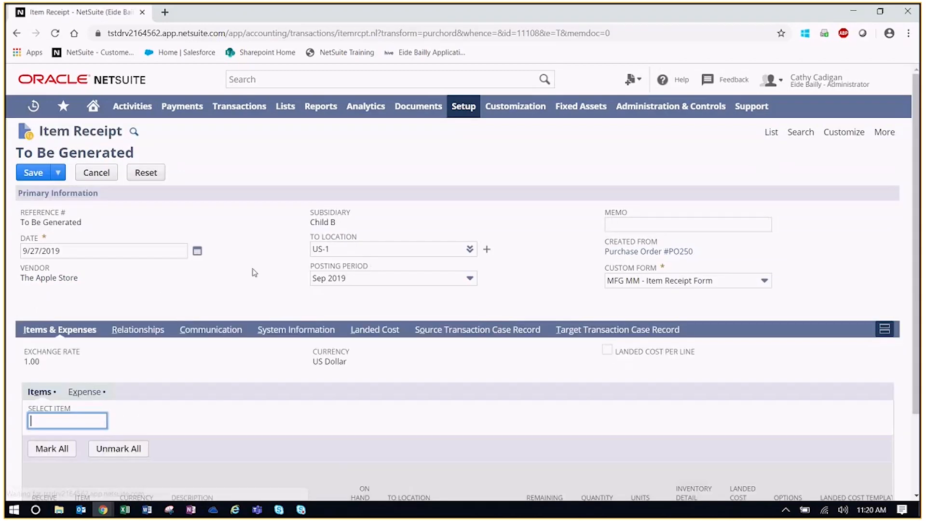
scroll(260, 267, down, 2)
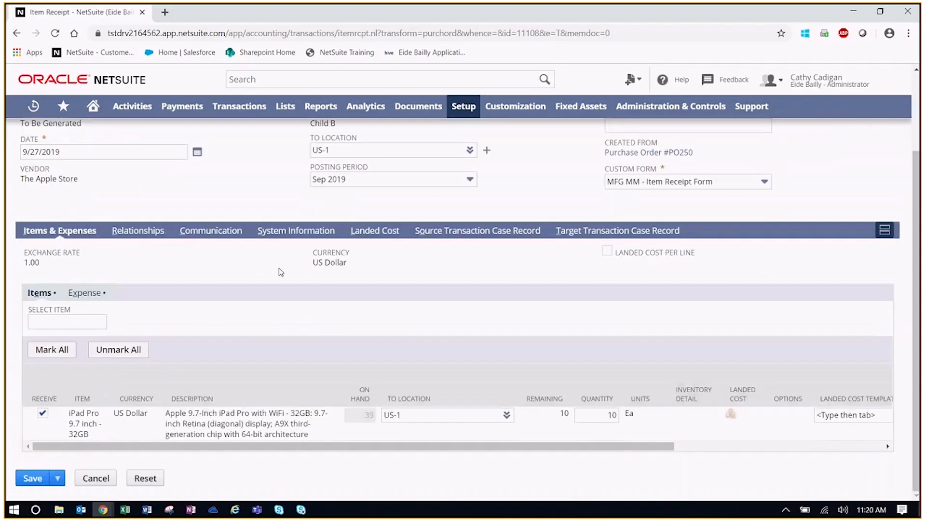
click(375, 232)
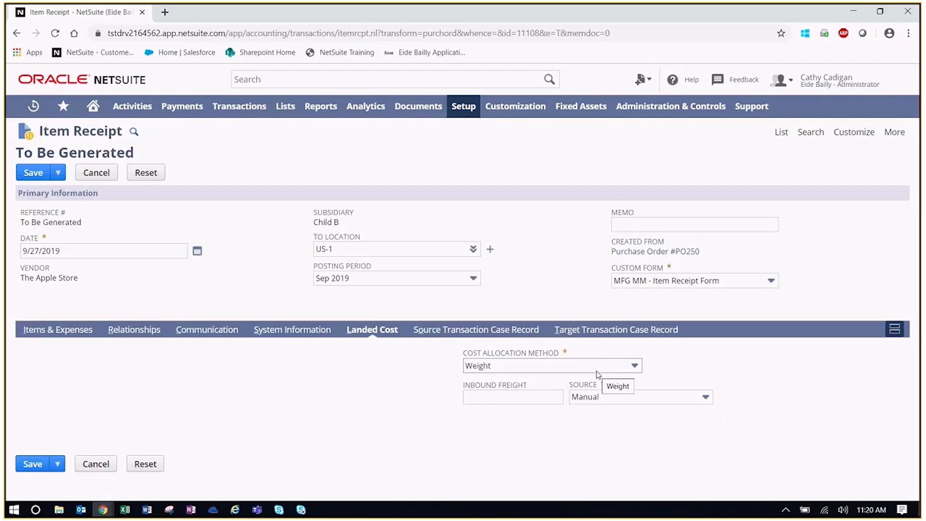
Enter 50.00 Inbound Freight landed cost allocated by Quantity, then return to the item lines
click(549, 403)
text(50)
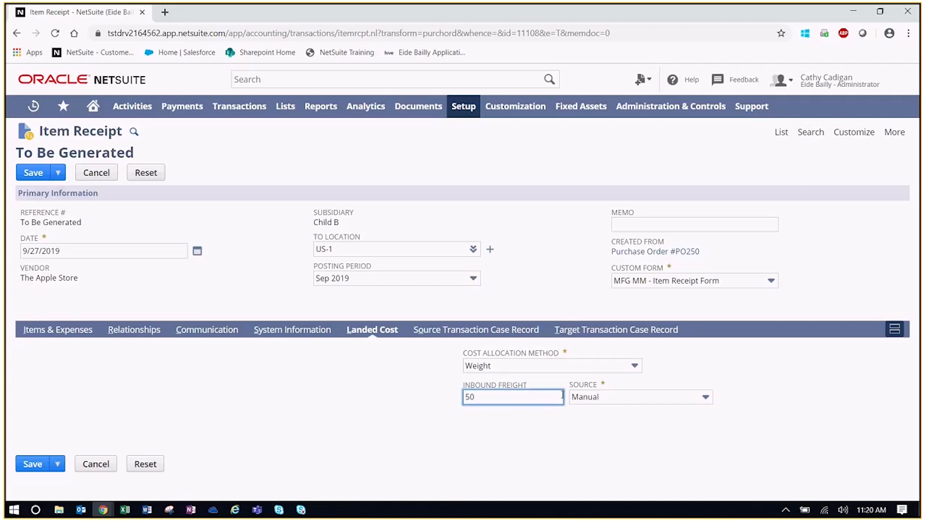
click(557, 367)
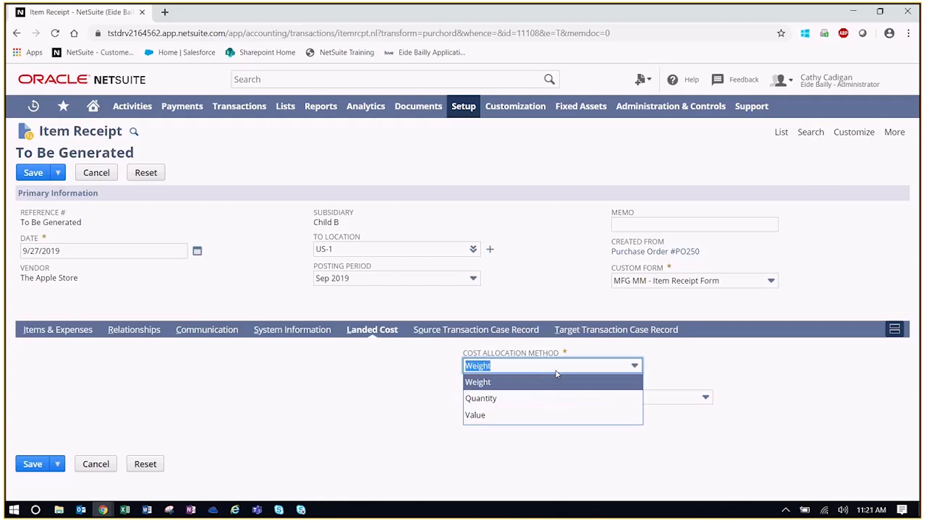
click(540, 398)
click(426, 402)
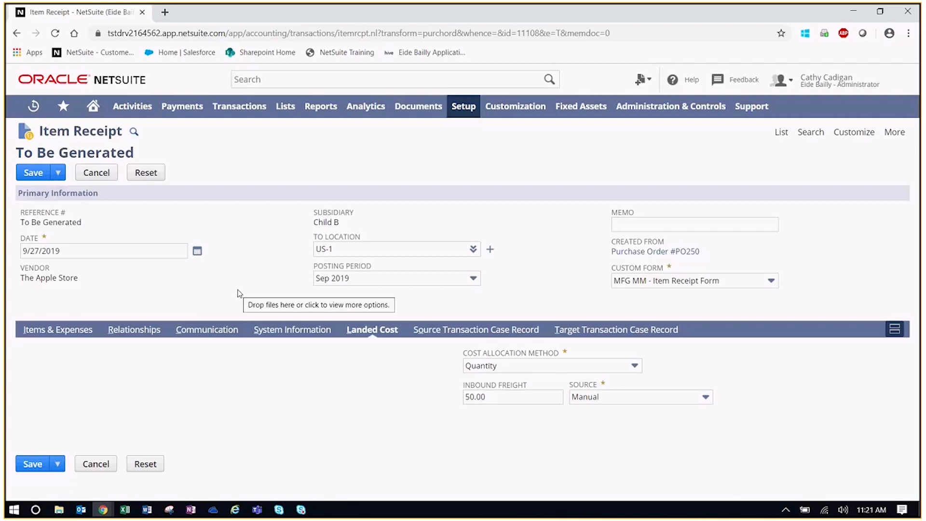
click(60, 333)
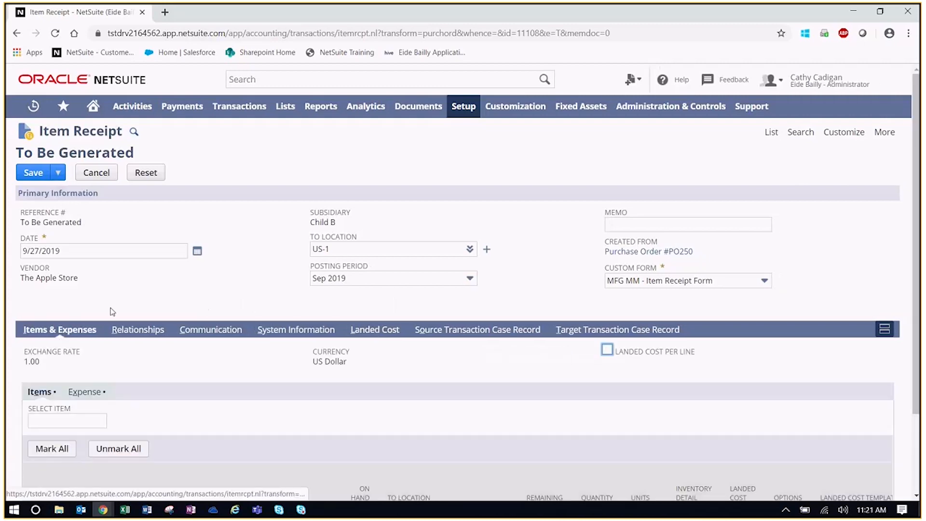
scroll(207, 308, down, 2)
scroll(216, 312, up, 2)
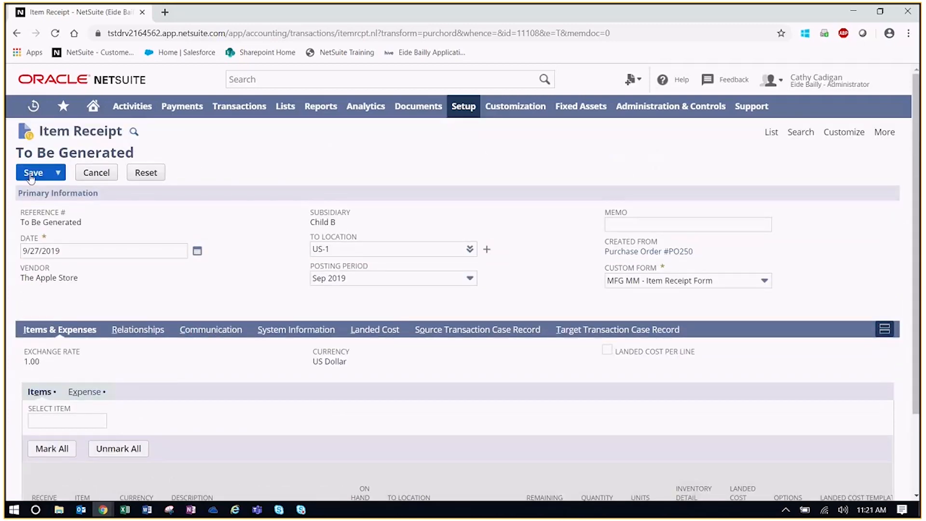
Save the receipt as IR216; its GL Impact moves 50.00 from 6090 Freight-In to Inventory
click(32, 173)
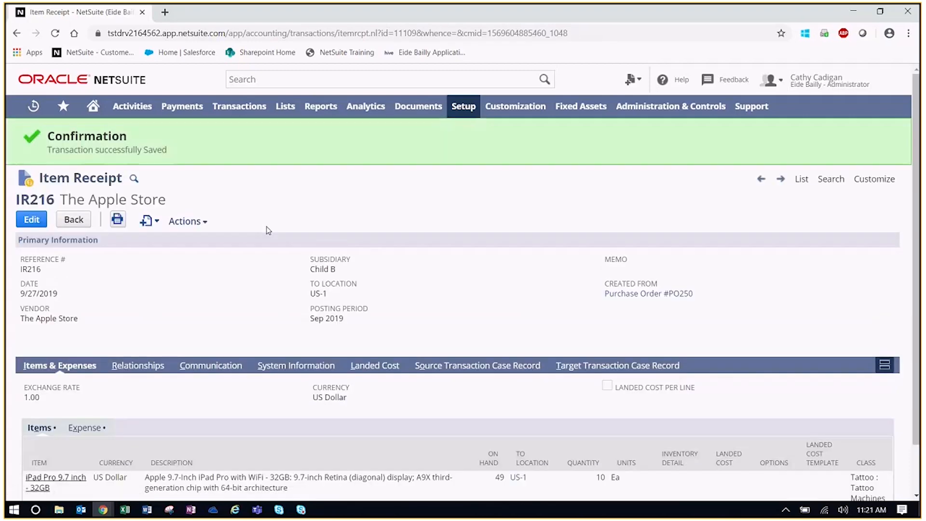
mouse_move(190, 223)
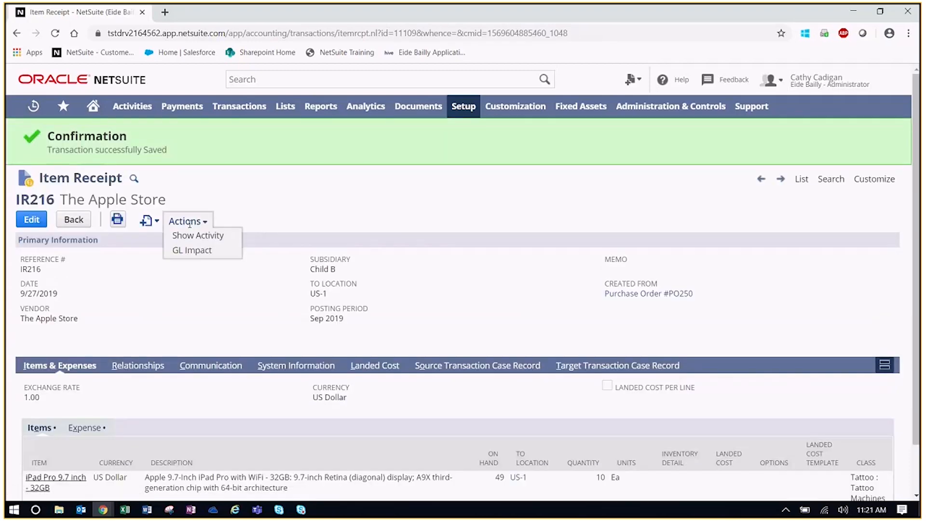
click(200, 251)
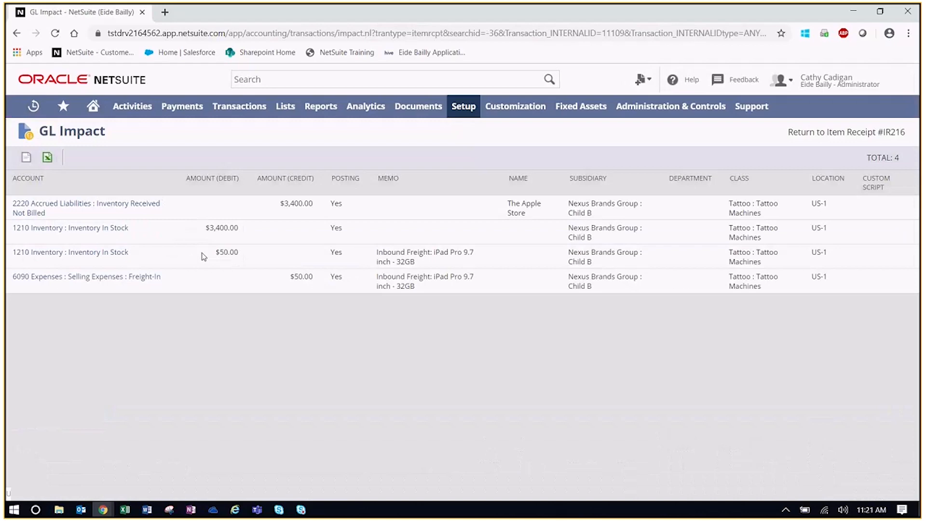
drag(313, 277, 286, 282)
click(394, 328)
mouse_move(46, 113)
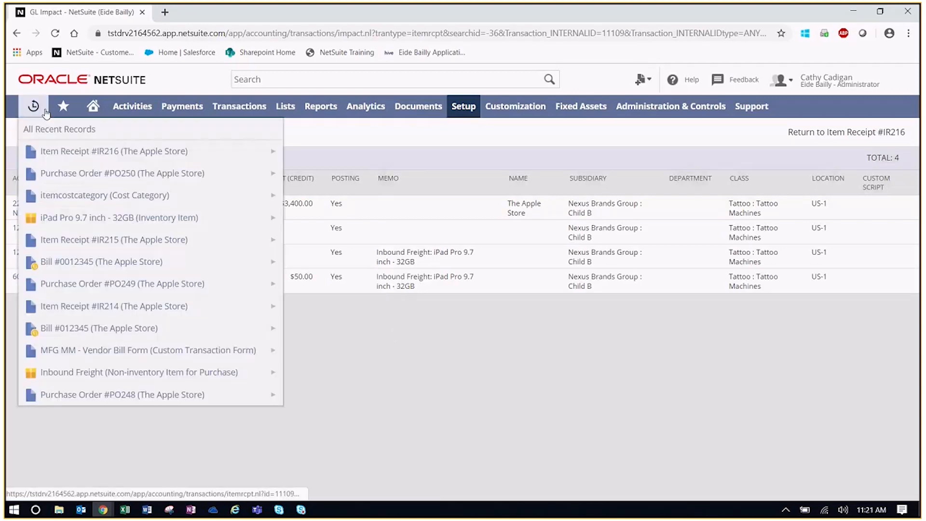
Bill purchase order PO250 and inspect its 50.00 Inbound Freight expense line to 6090 Freight-In
click(73, 174)
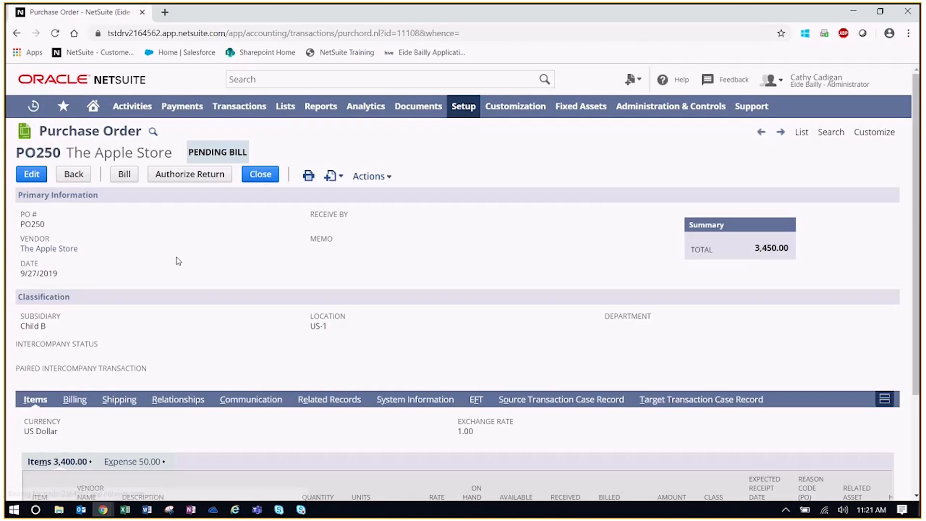
click(124, 174)
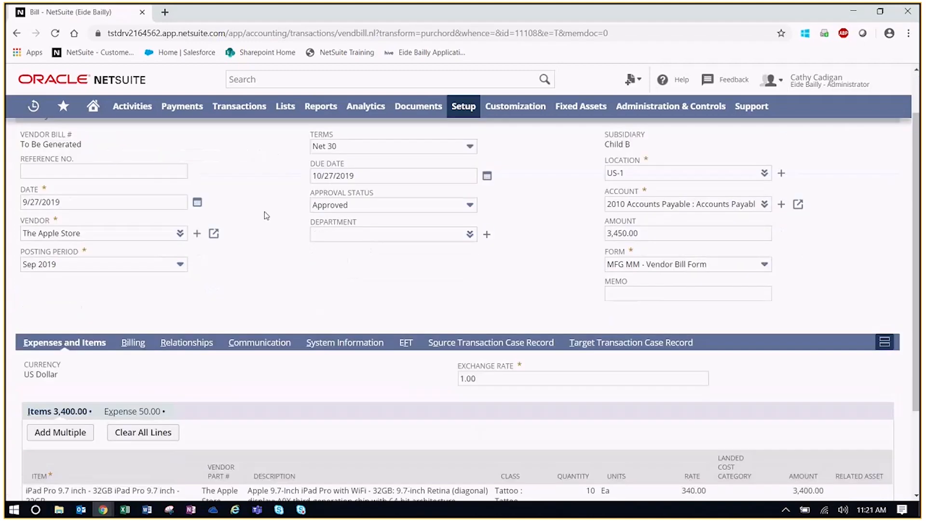
scroll(266, 216, down, 3)
scroll(265, 213, down, 1)
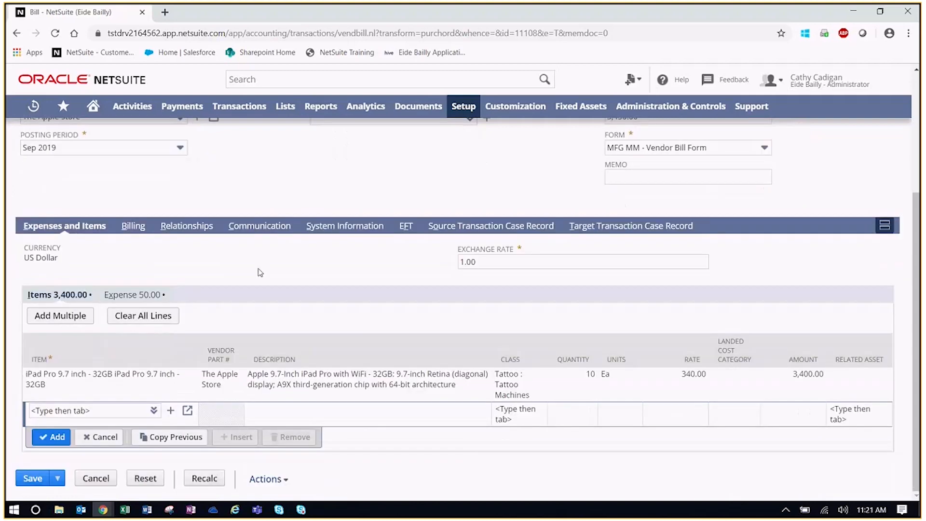
click(132, 296)
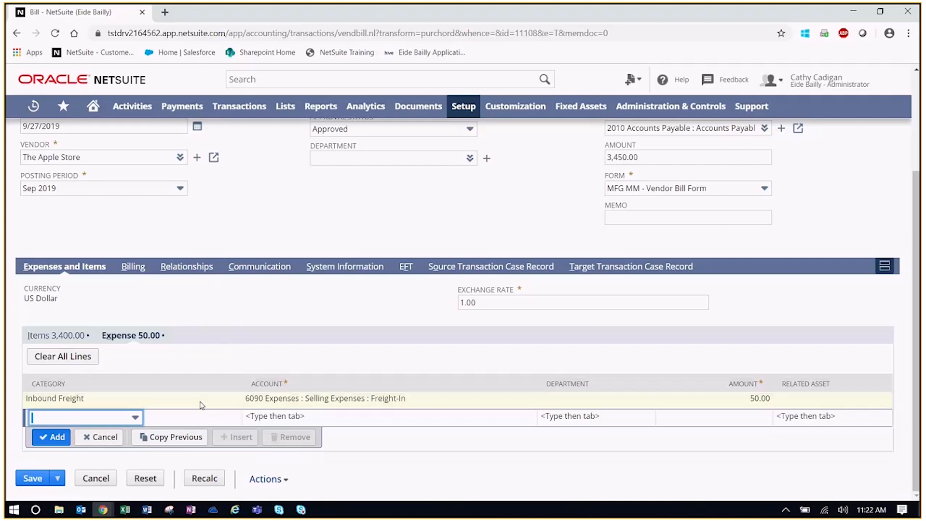
Add an Inbound Freight item line to the bill at a rate of 70.00
click(75, 336)
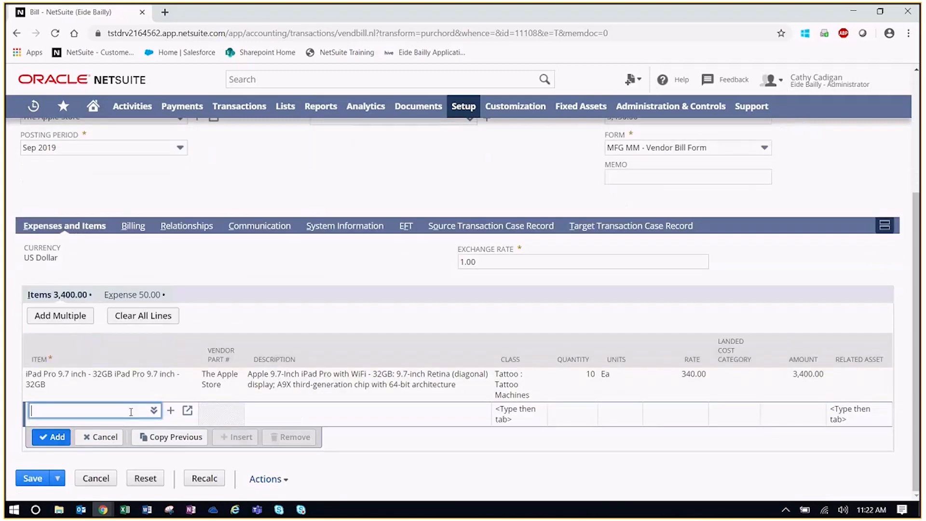
text(inbound)
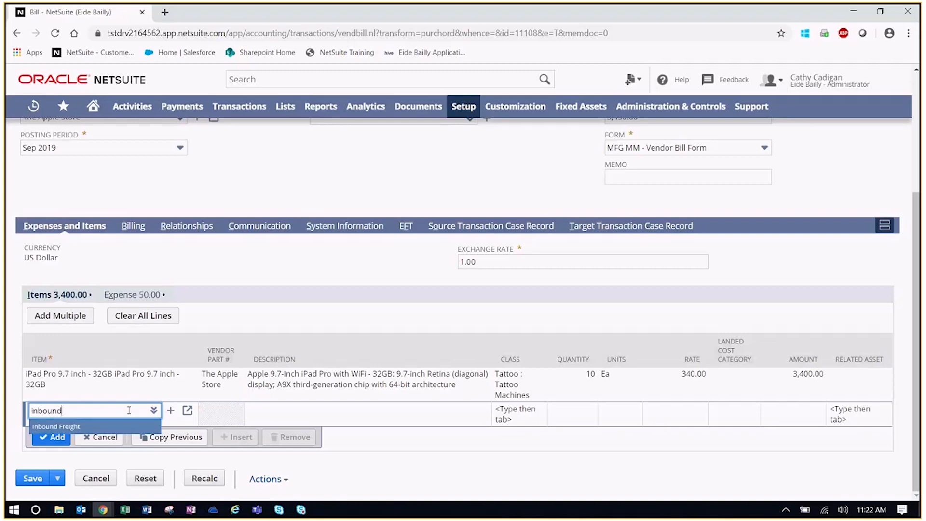
click(104, 426)
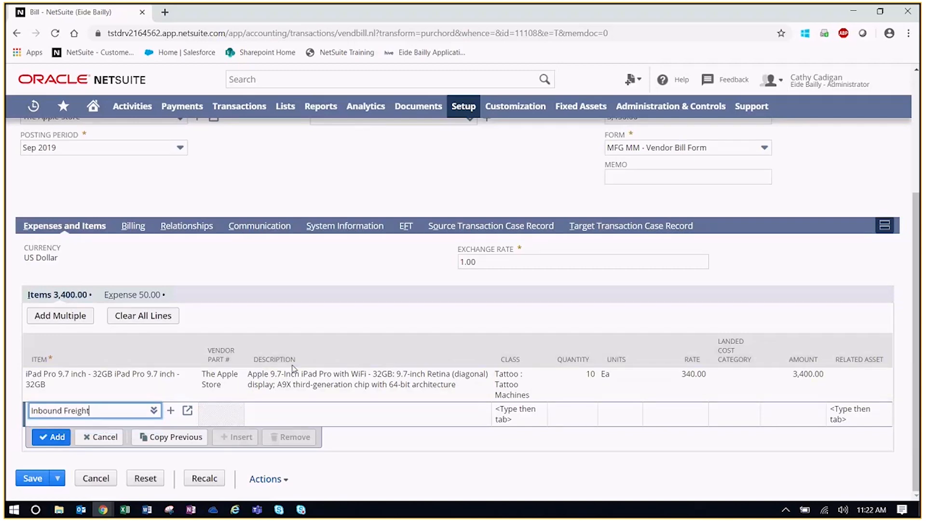
click(679, 415)
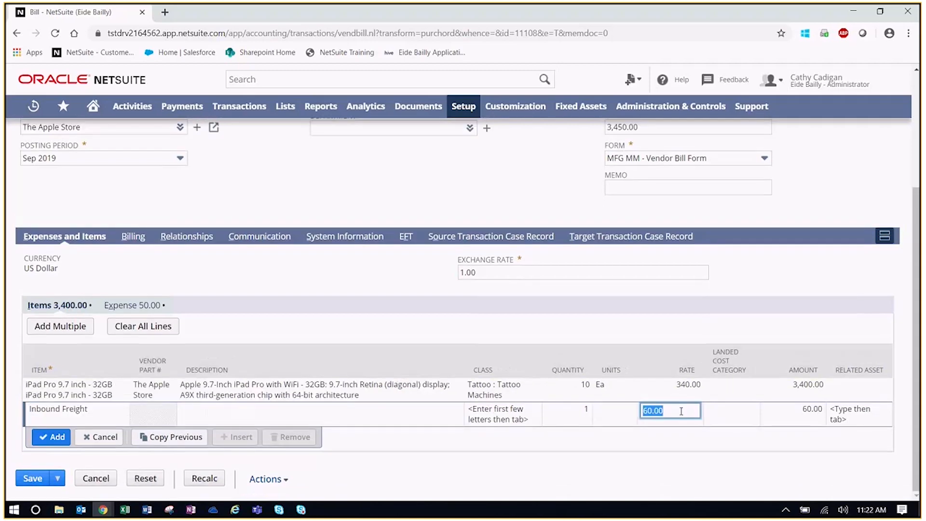
text(70)
key(Return)
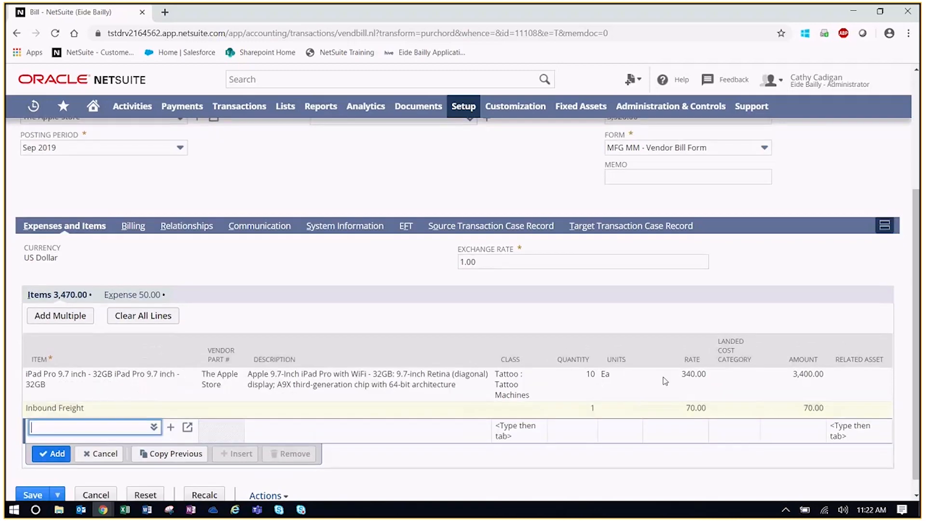
Delete the Inbound Freight expense line and set the item line's landed cost category to Inbound Freight
click(145, 294)
click(155, 403)
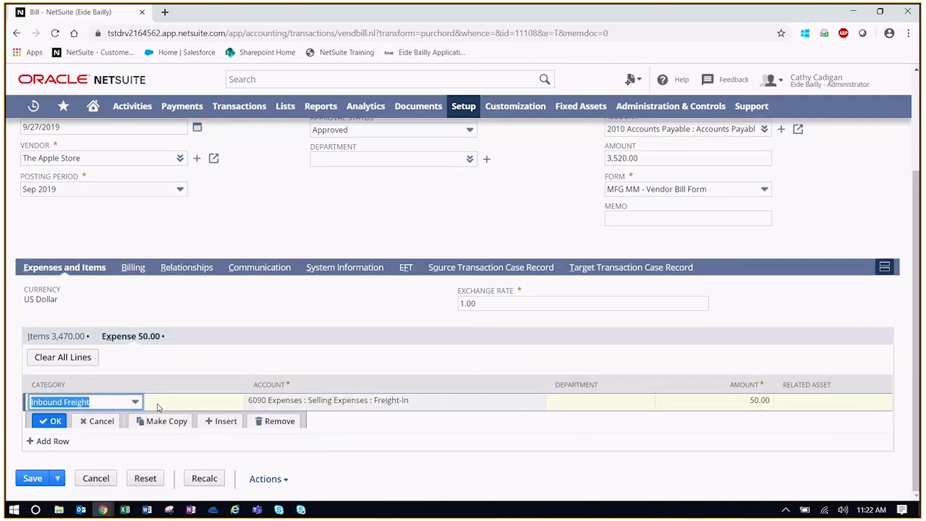
click(275, 421)
click(57, 336)
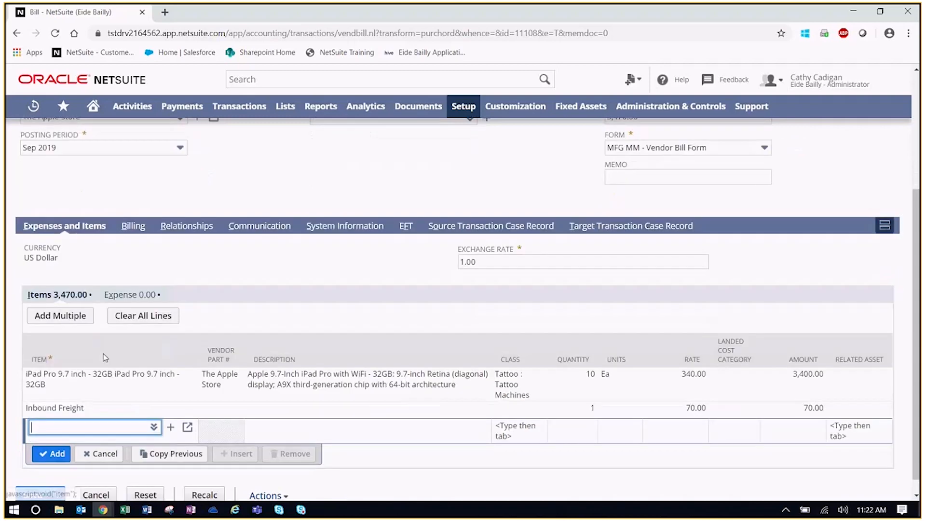
click(737, 415)
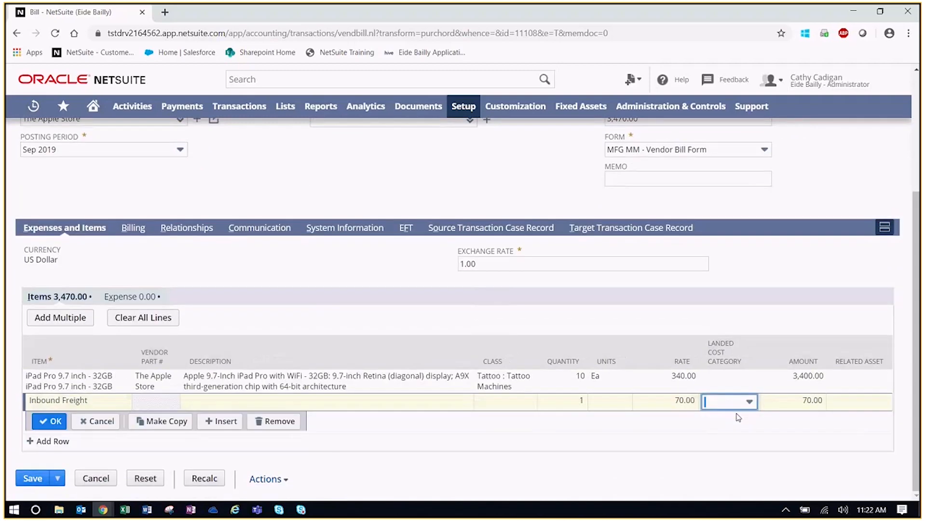
click(728, 436)
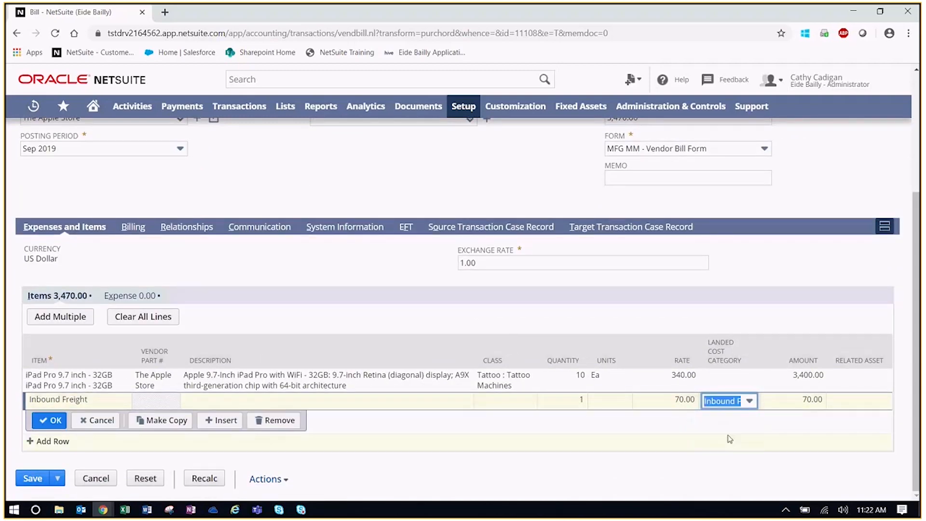
click(50, 421)
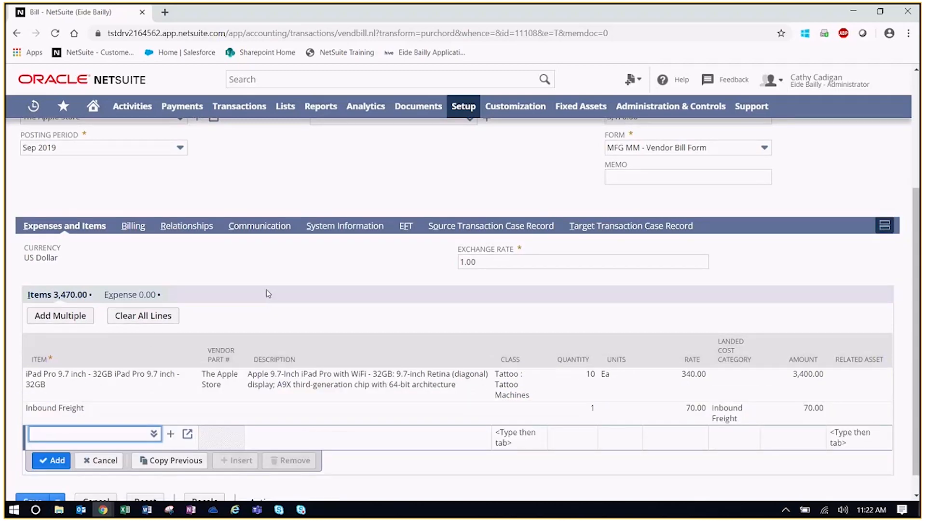
scroll(268, 292, up, 3)
Enter Reference No. 220345 and save the 3,470.00 bill for The Apple Store
scroll(269, 292, up, 2)
click(169, 229)
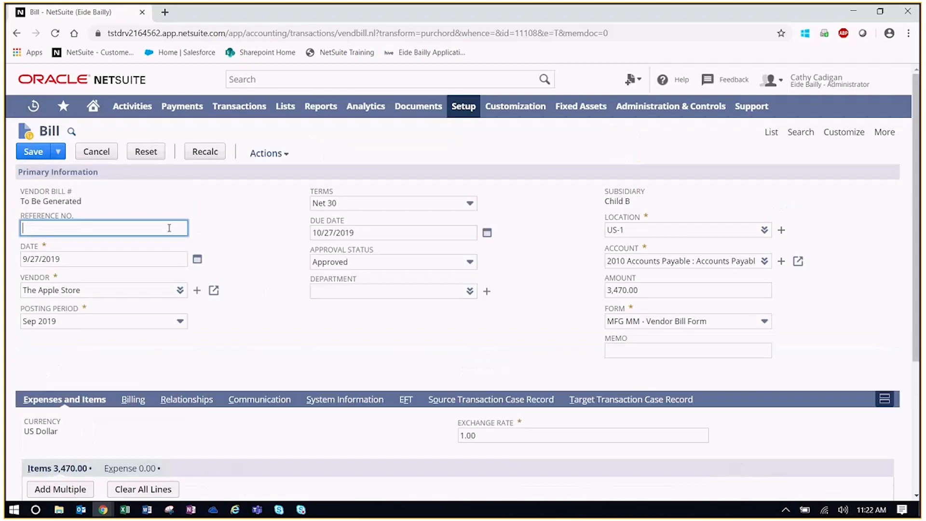
text(220345)
click(228, 225)
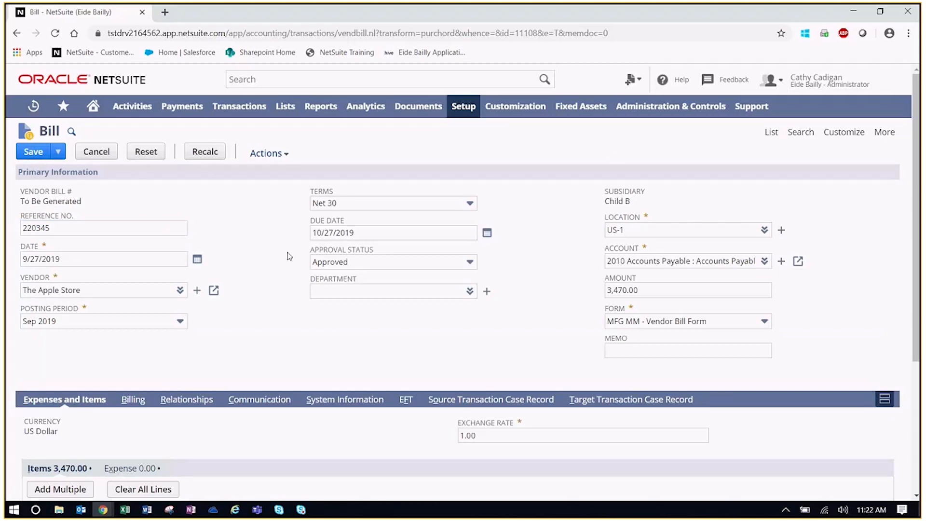
scroll(274, 327, down, 3)
scroll(482, 420, up, 3)
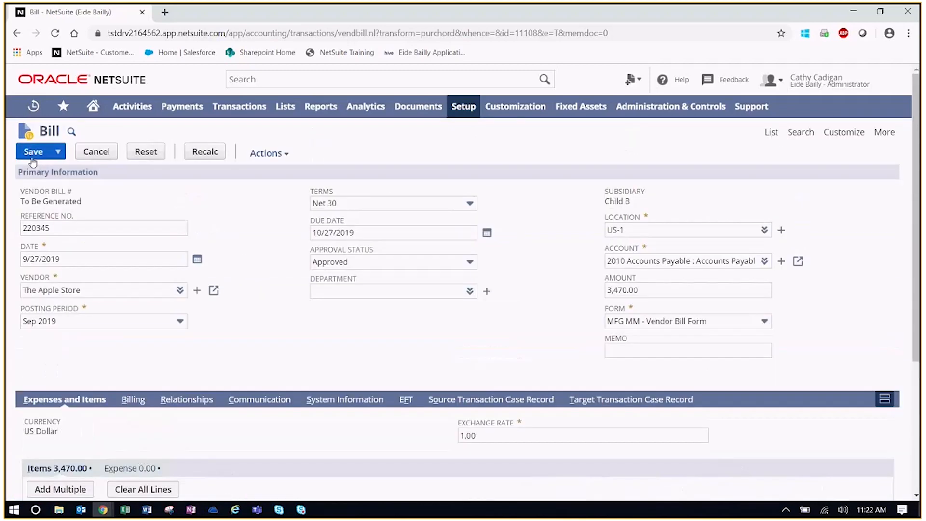
click(32, 161)
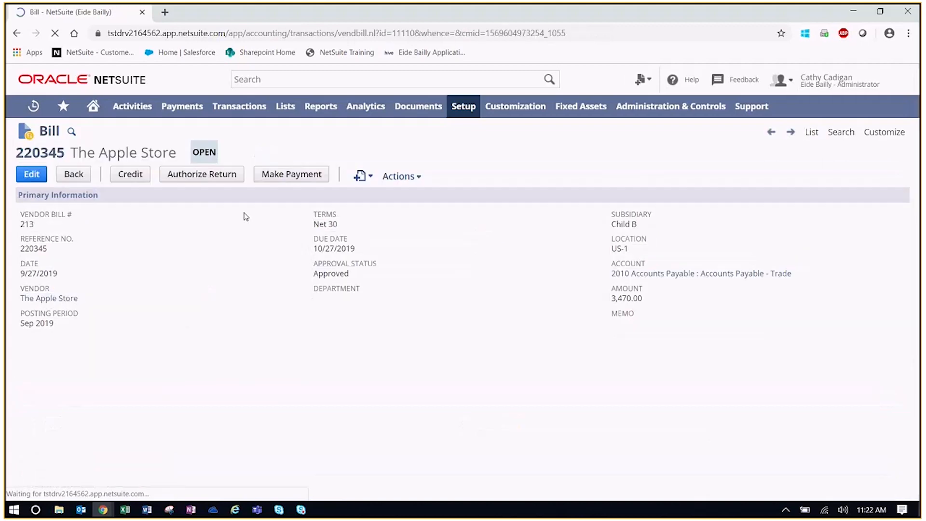
Open item receipt IR216 for editing in a new tab and set its landed cost source to Other Transaction
mouse_move(33, 105)
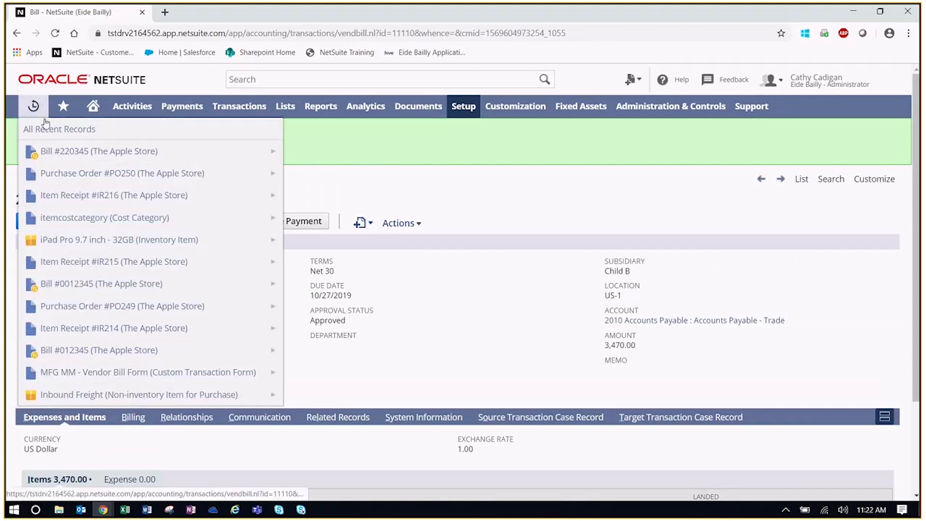
right_click(295, 198)
click(320, 205)
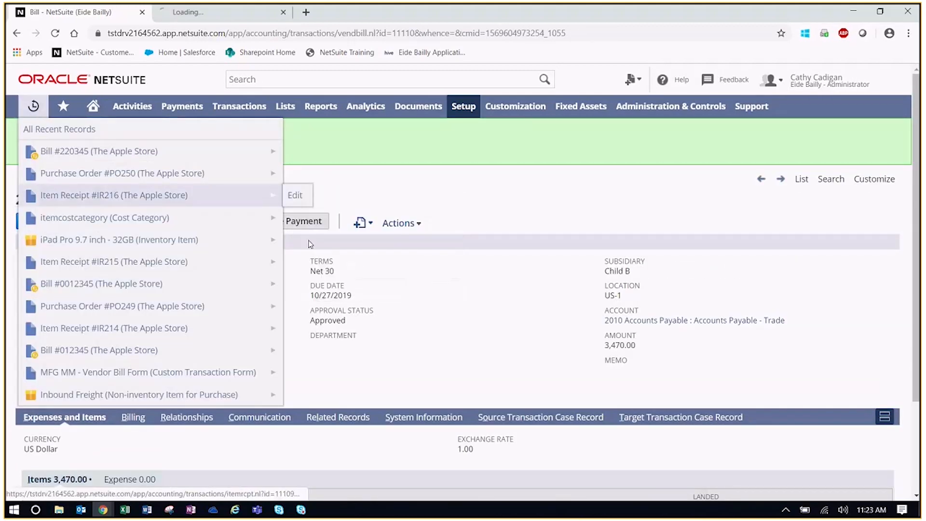
click(216, 12)
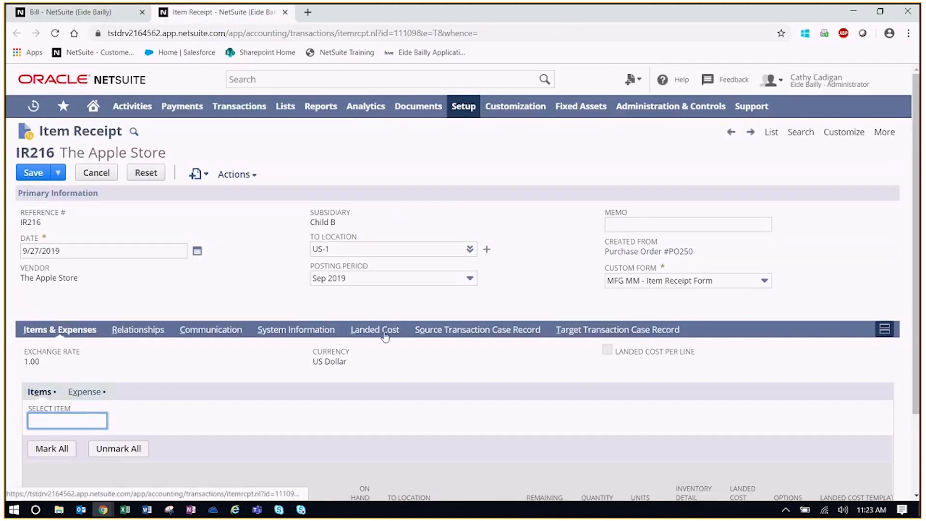
click(385, 333)
click(255, 281)
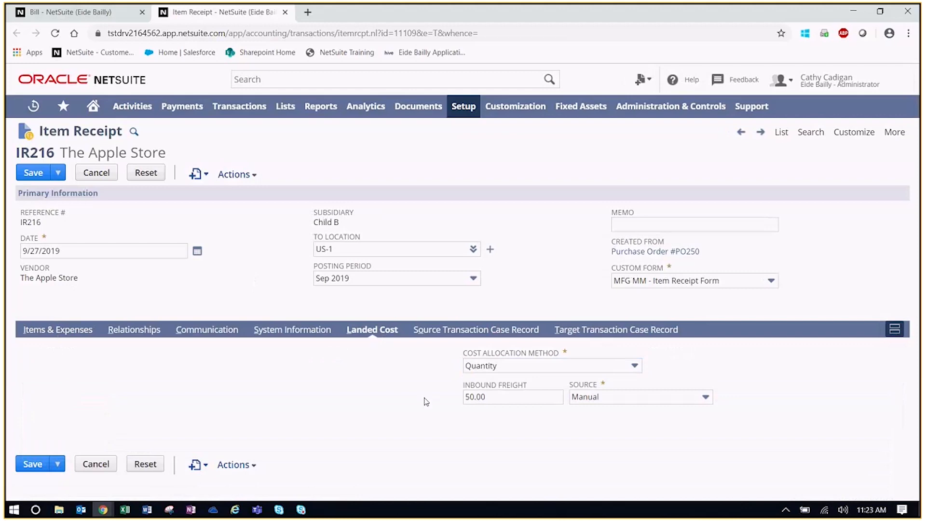
click(640, 402)
click(639, 430)
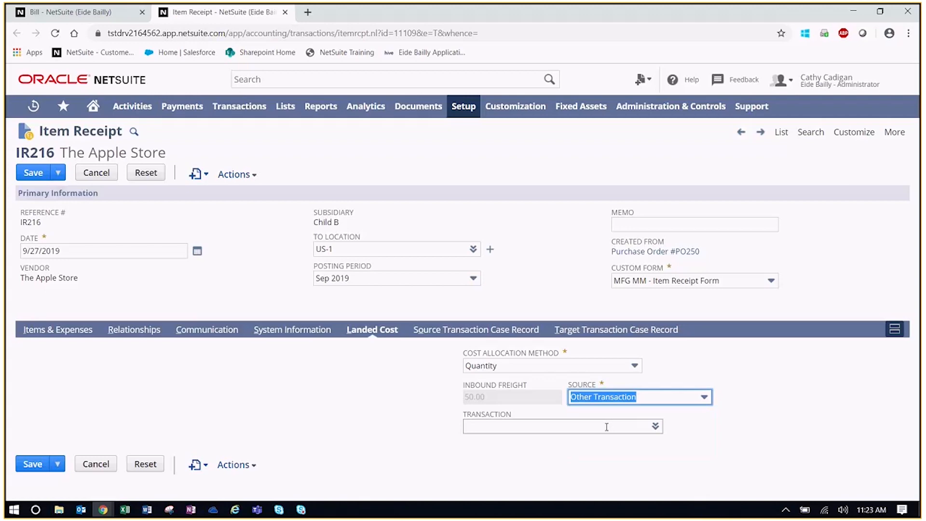
Choose bill 220345 as the landed cost source transaction and save the item receipt
click(81, 15)
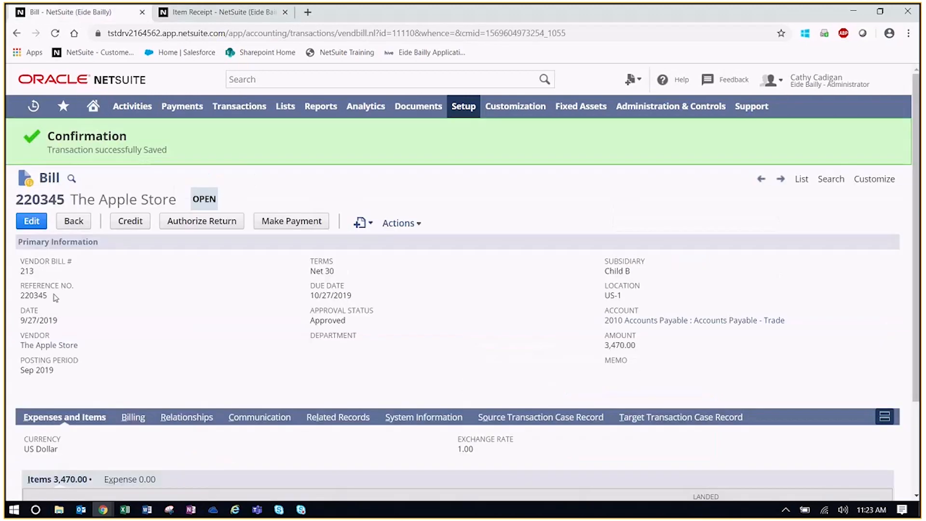
drag(49, 295, 21, 295)
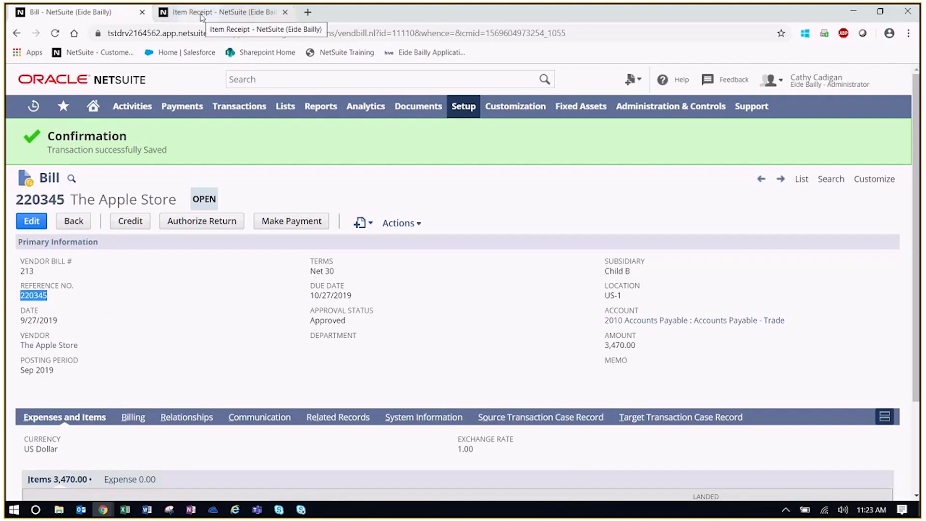
click(221, 12)
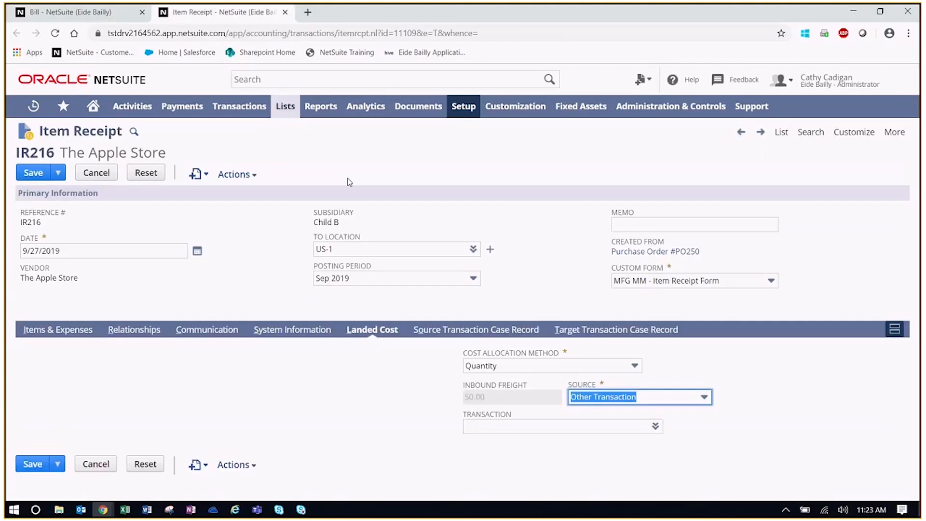
click(478, 427)
text(220)
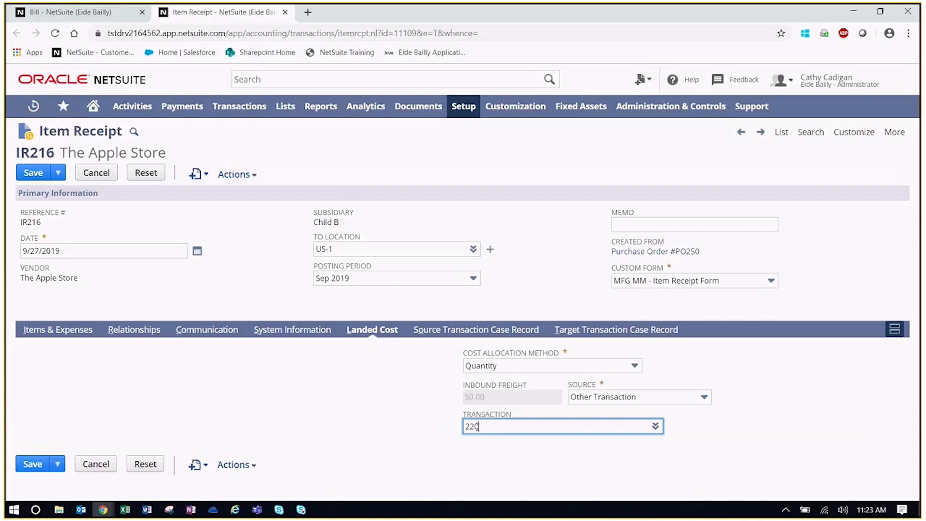
key(Tab)
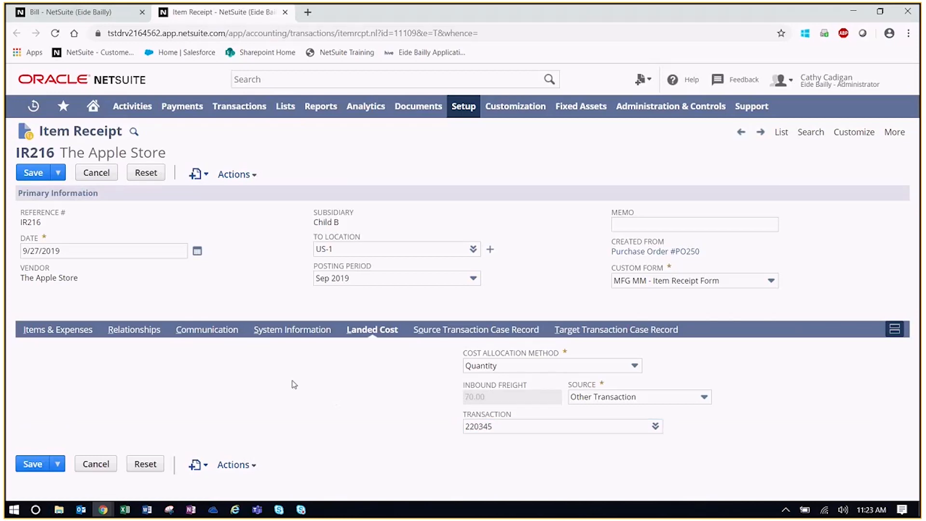
click(22, 169)
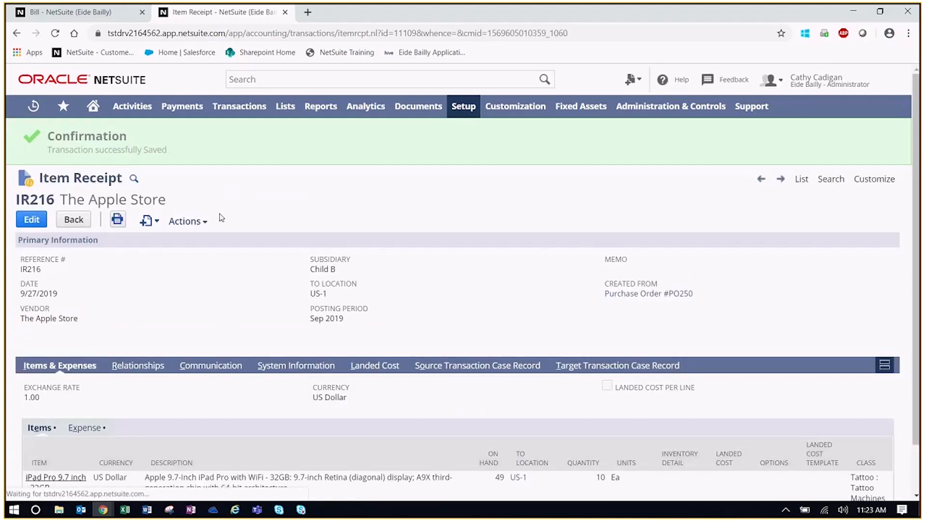
Review IR216's GL impact, confirming $70.00 freight capitalized into 1210 Inventory In Stock
mouse_move(188, 221)
click(200, 248)
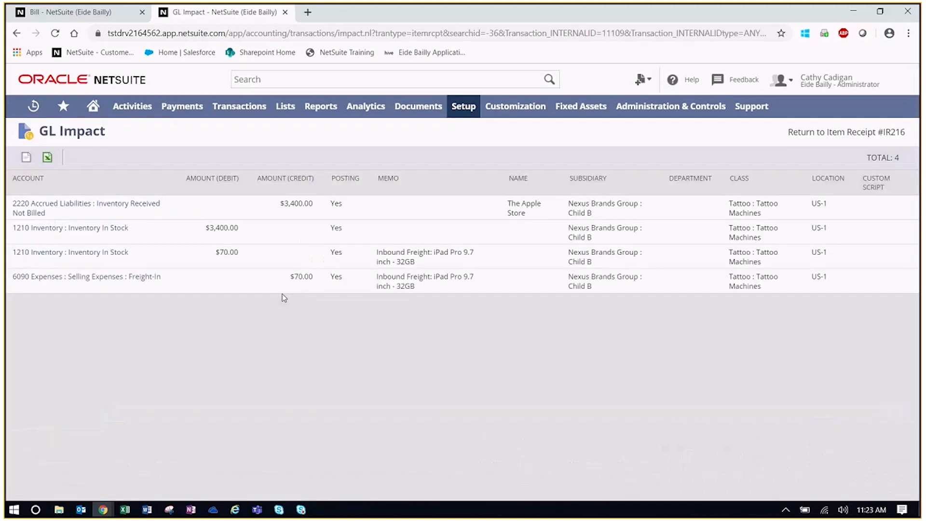
drag(316, 280, 290, 279)
Return to bill 220345 and review its 70.00 Inbound Freight line
click(105, 19)
scroll(222, 328, down, 1)
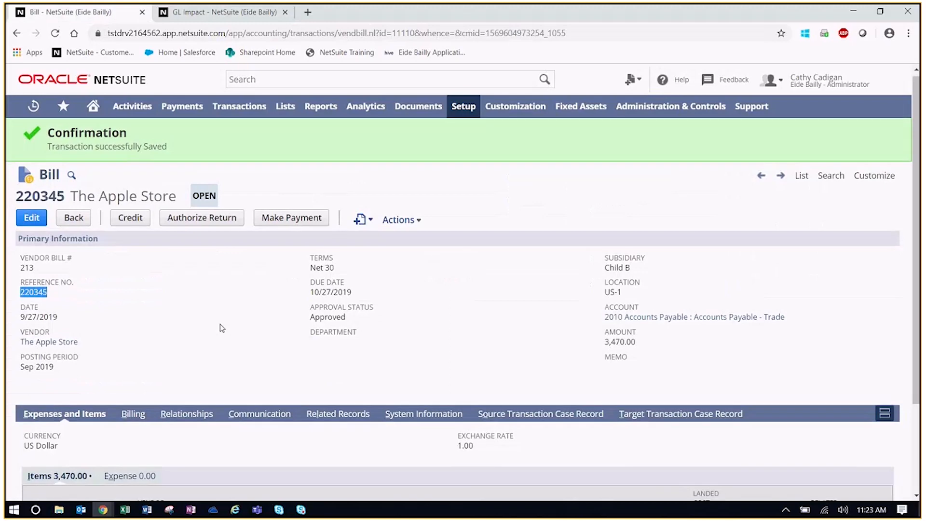
scroll(222, 328, down, 2)
click(212, 257)
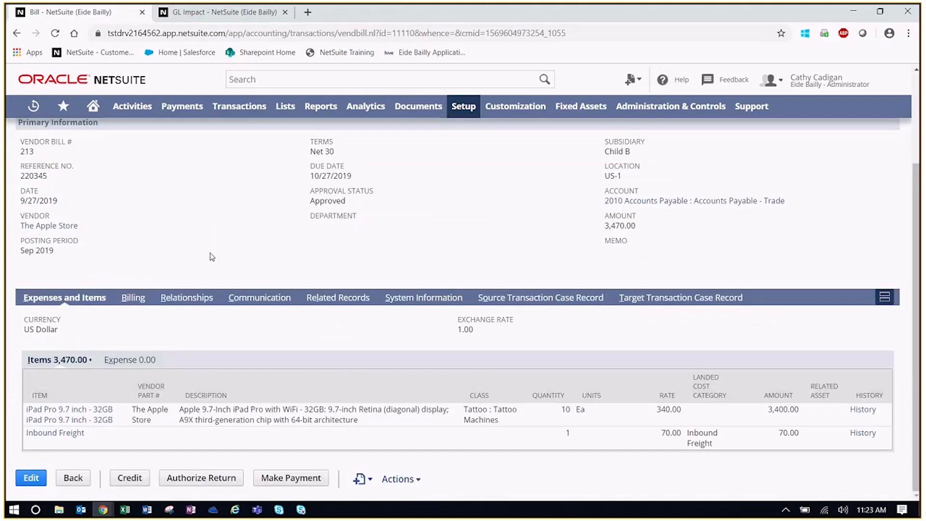
scroll(211, 257, up, 1)
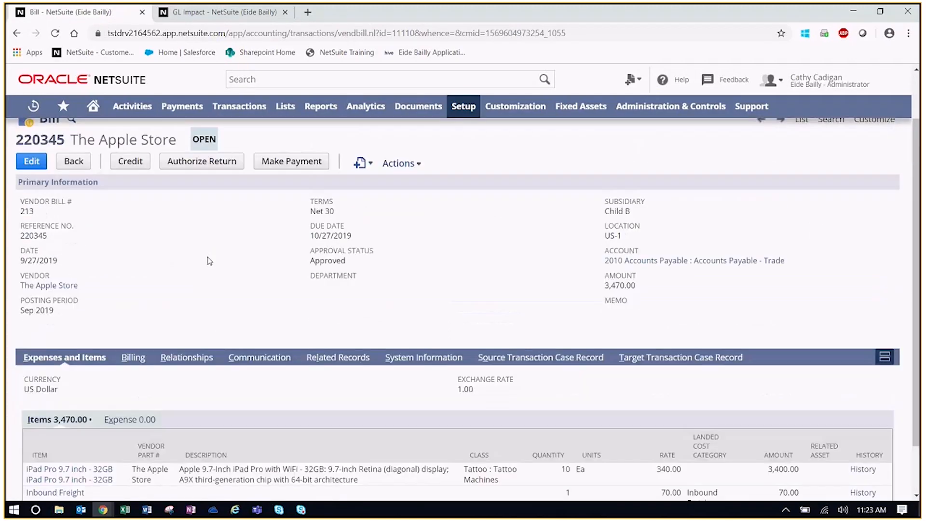
scroll(209, 261, up, 1)
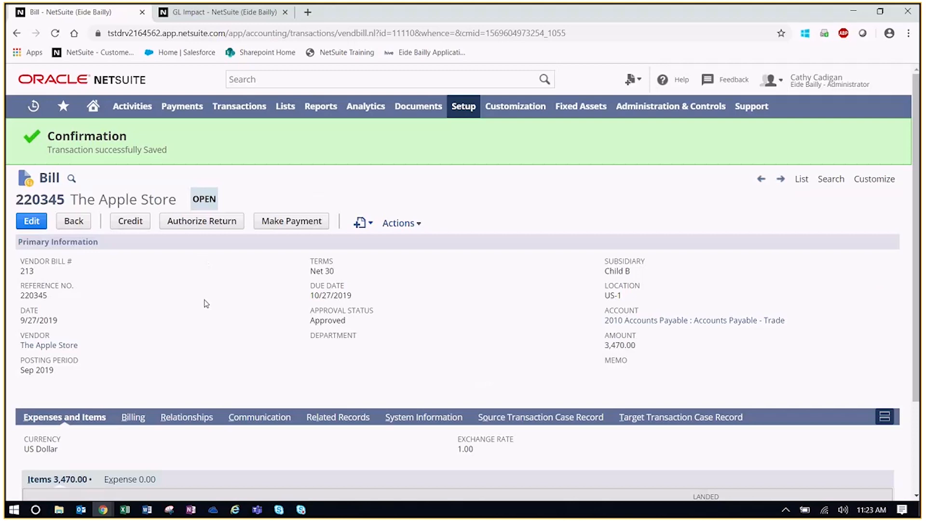